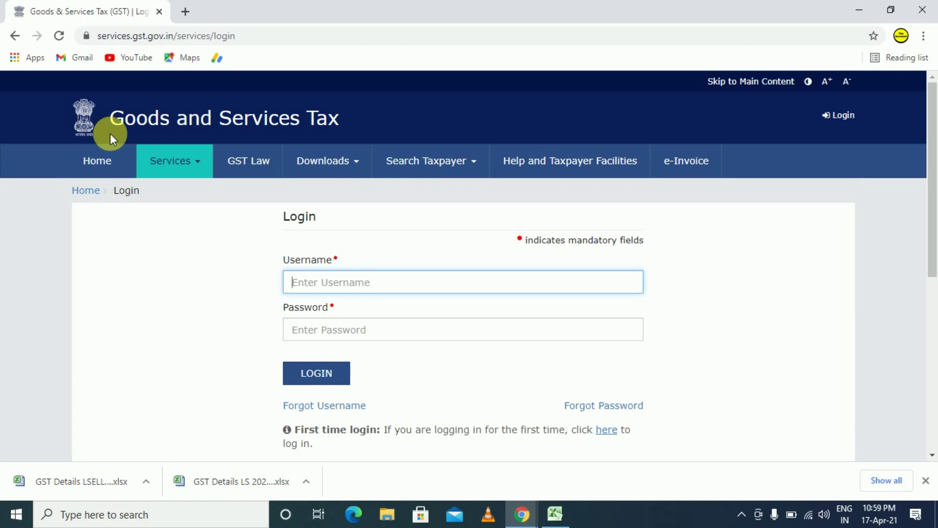
Log in with the account's username, password and captcha, then open the Return Dashboard.
type("•••••••••••••")
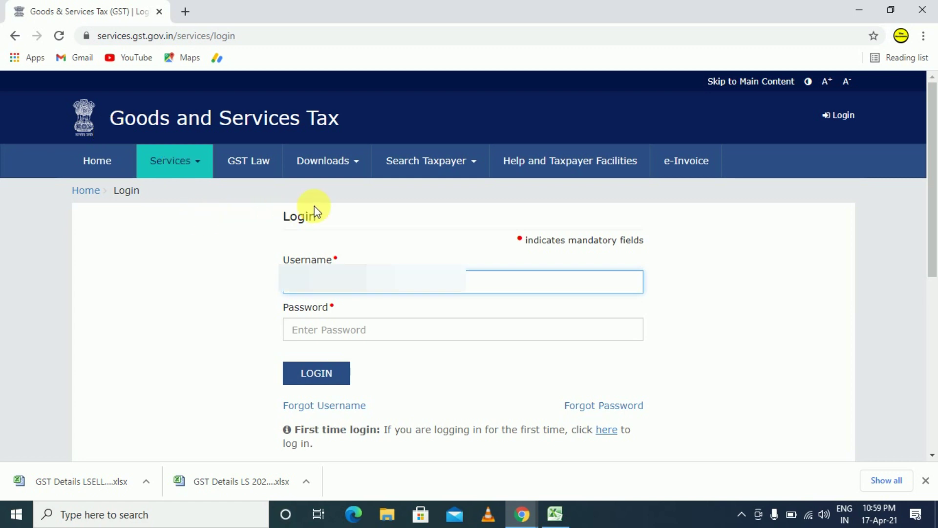
key("Tab")
type("•••••••••••")
key("Tab")
type("241094")
key("Return")
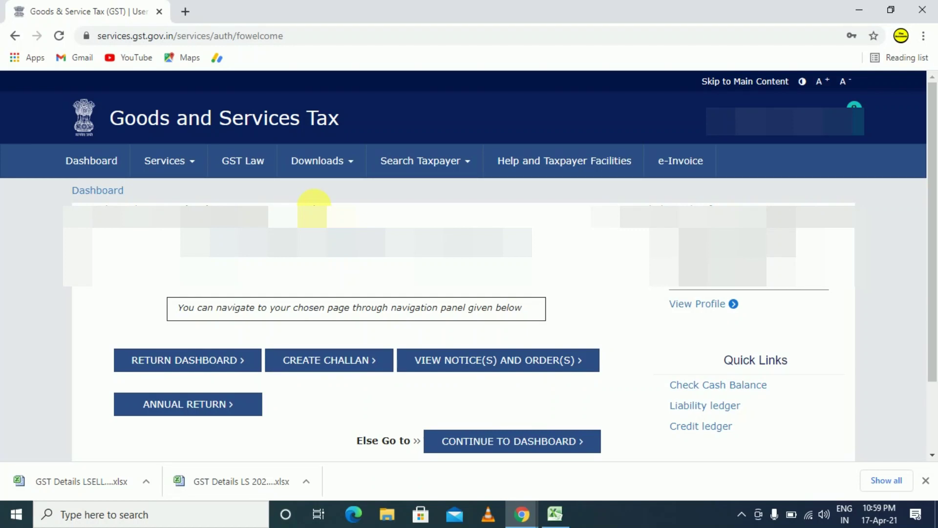
left_click(181, 364)
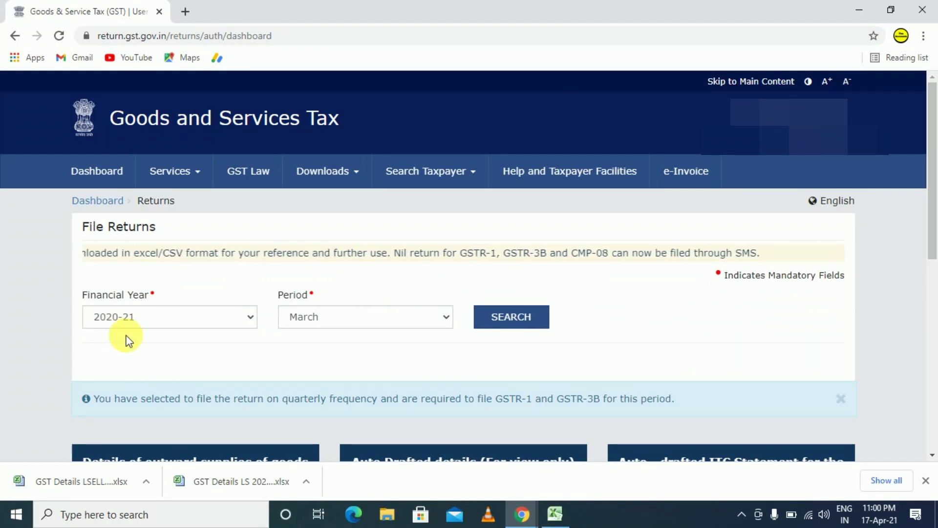
Search returns for 2020-21, period March, and open the quarterly GSTR-2B view.
left_click(343, 321)
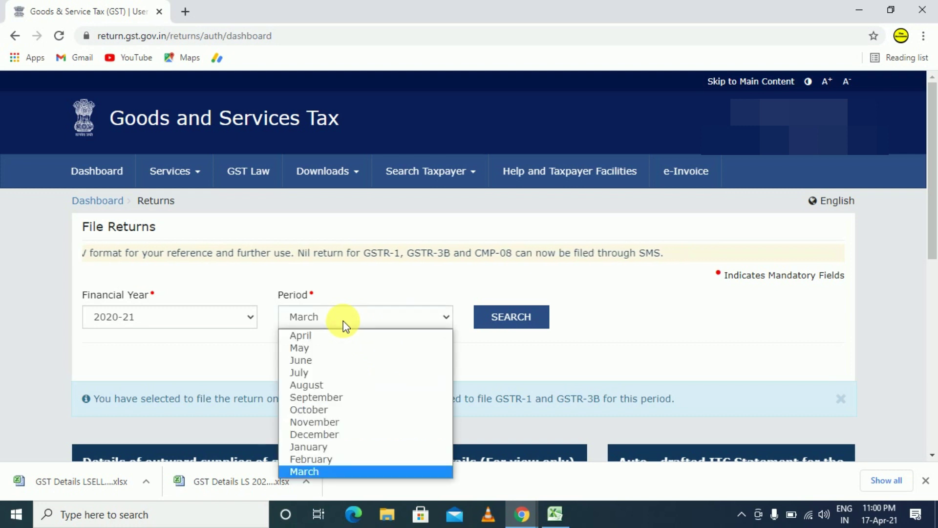
left_click(317, 471)
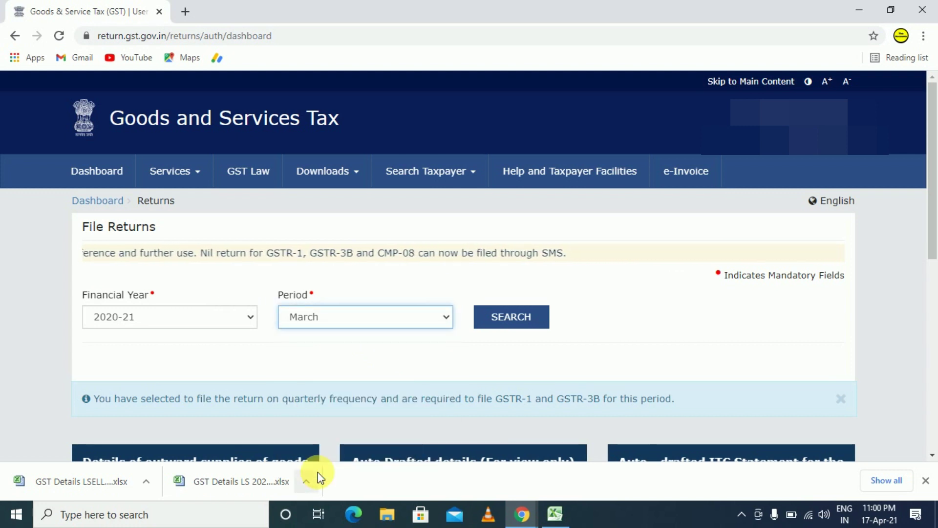
left_click(314, 320)
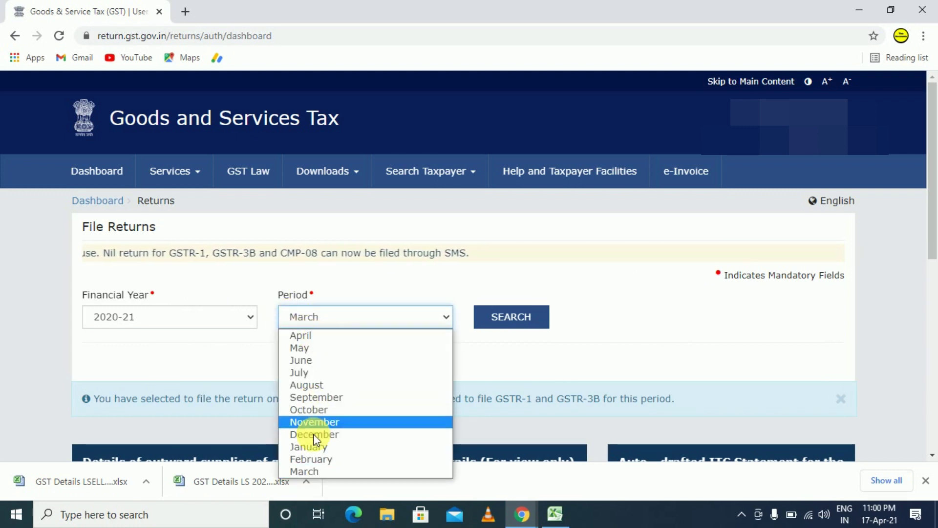
left_click(317, 472)
left_click(518, 316)
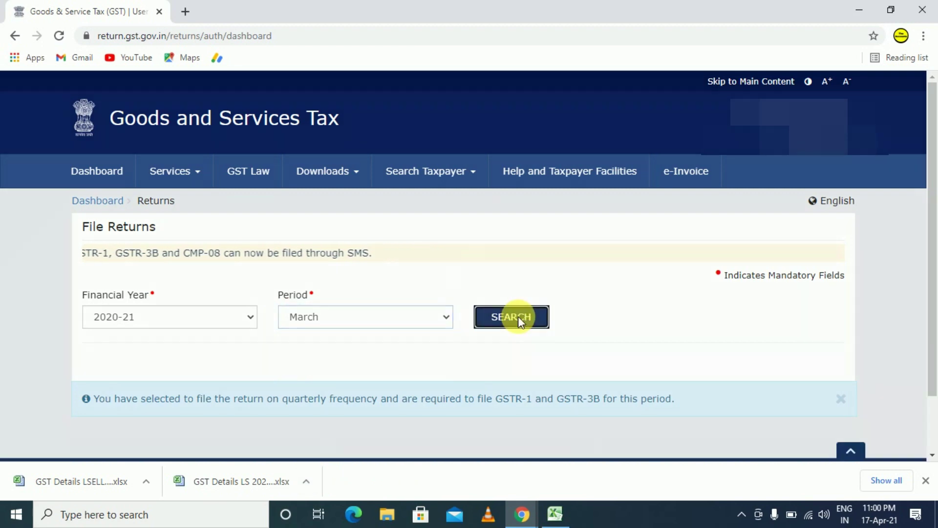
scroll(516, 317, "down", 5)
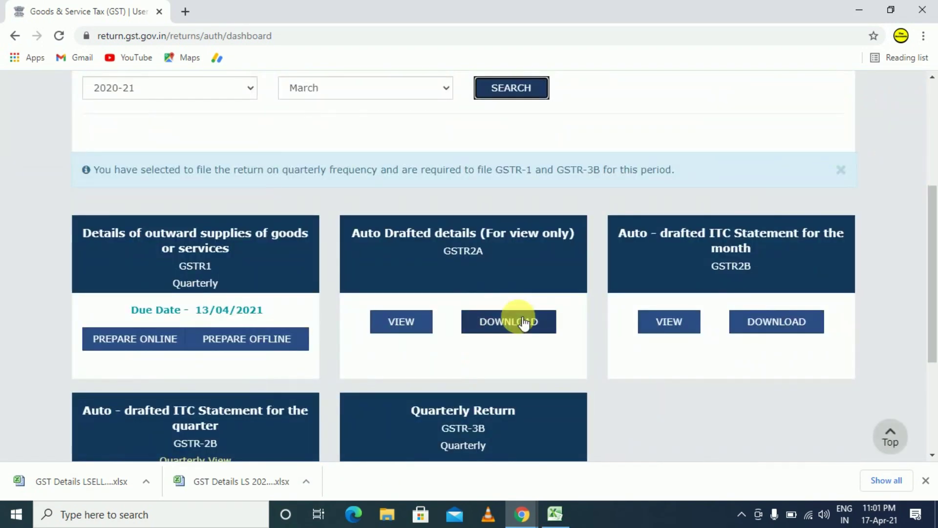
scroll(501, 320, "down", 3)
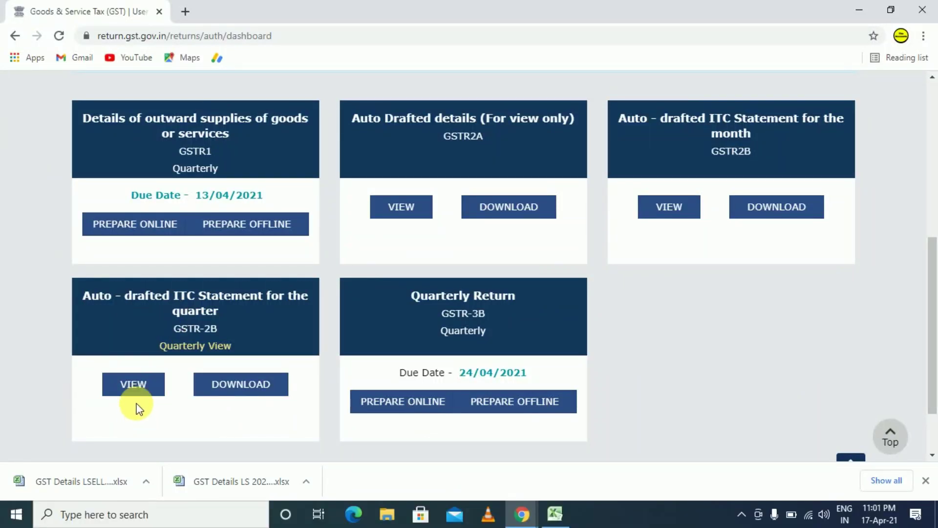
left_click(138, 387)
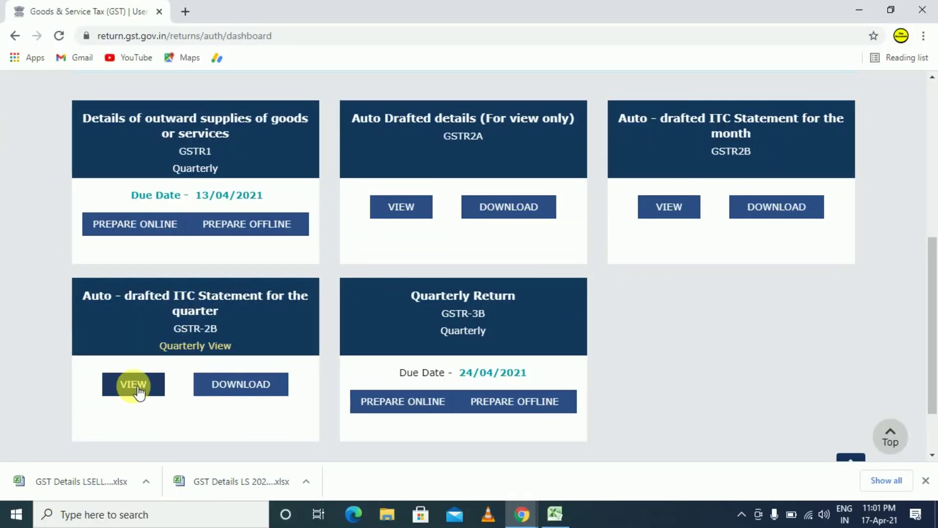
Check GSTR-2B ITC of 51,353.42 integrated and 6,473.99 central/state tax, then return to the dashboard.
left_click(138, 387)
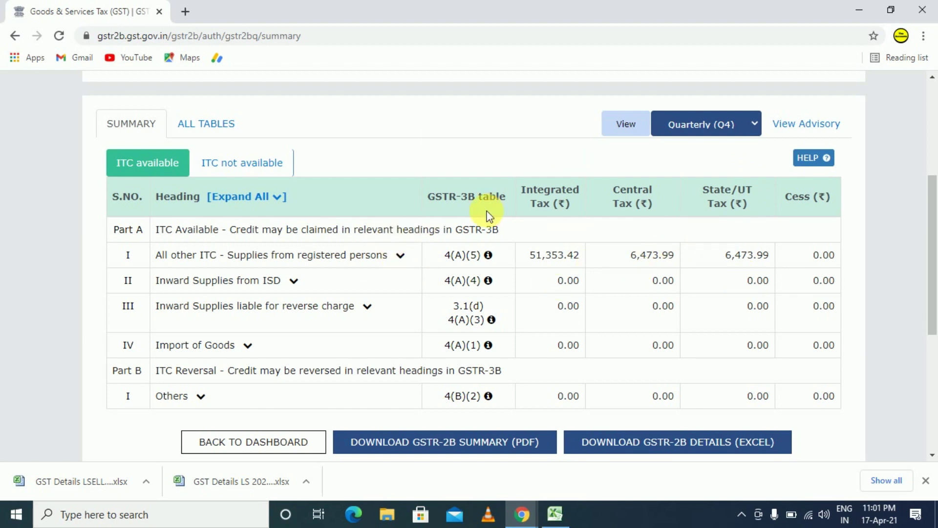
scroll(488, 215, "up", 2)
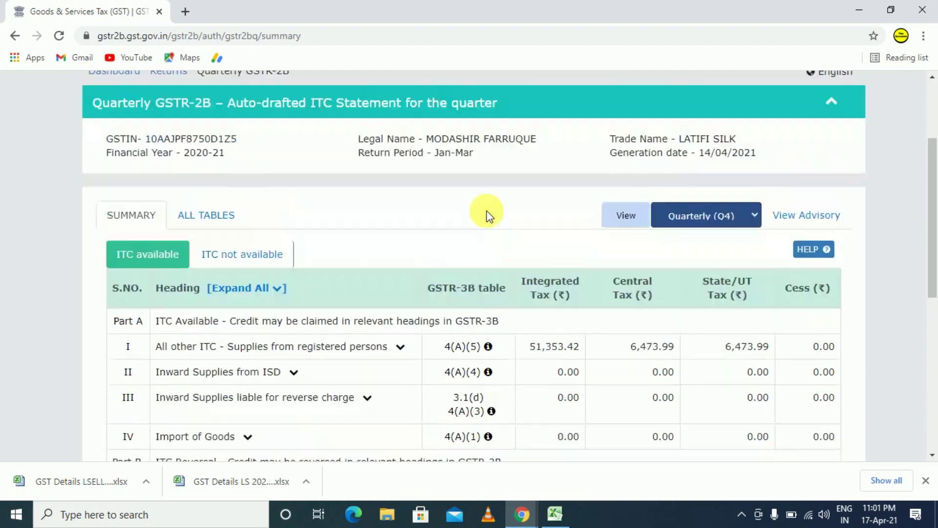
scroll(486, 230, "down", 2)
scroll(487, 254, "down", 2)
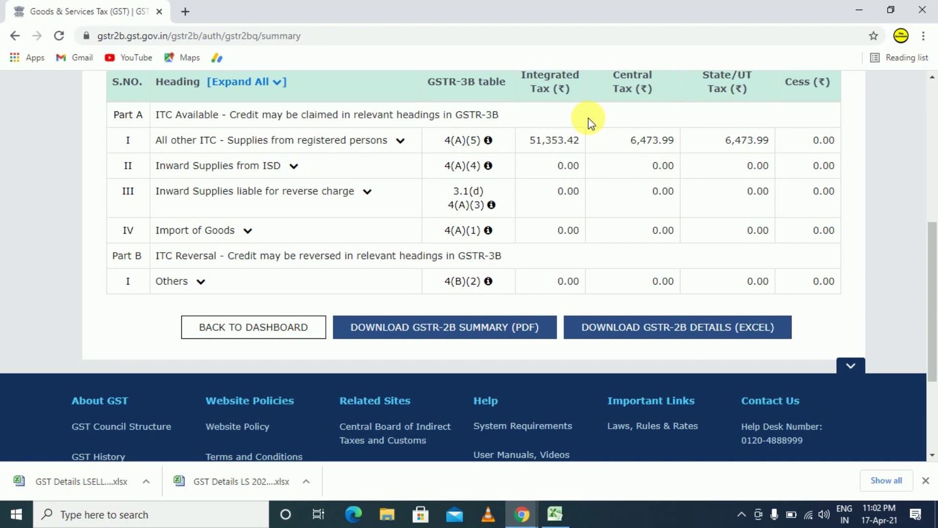
left_click(246, 329)
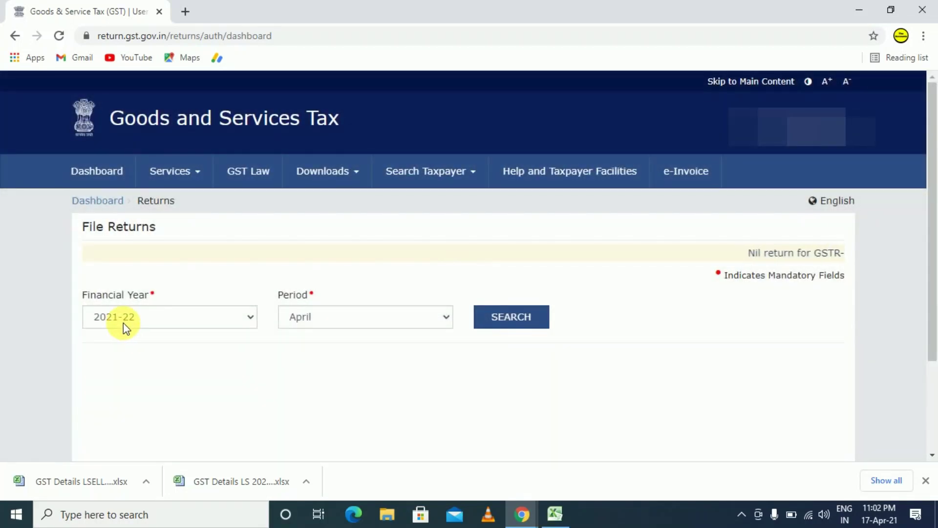
Search financial year 2020-21 returns and choose Prepare Online on the GSTR-3B quarterly tile.
left_click(124, 323)
left_click(122, 346)
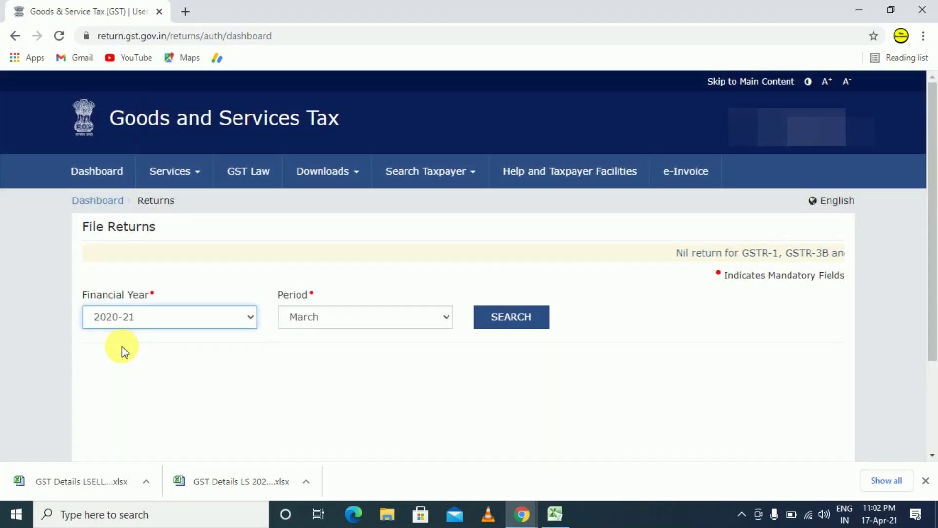
left_click(511, 316)
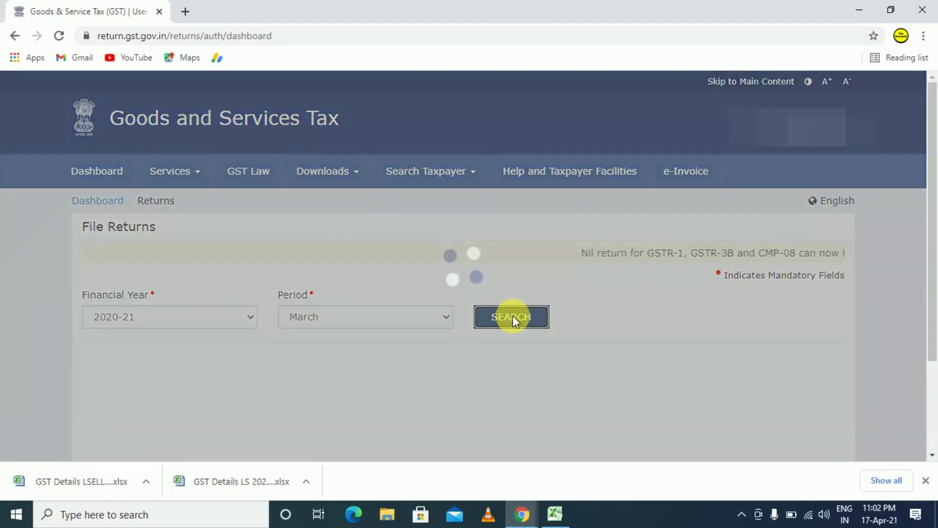
scroll(584, 319, "down", 6)
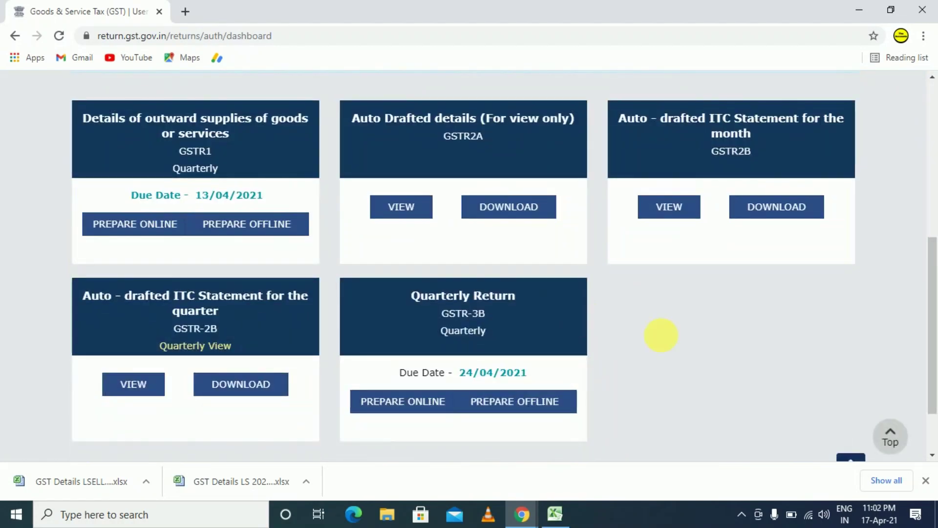
scroll(672, 328, "down", 2)
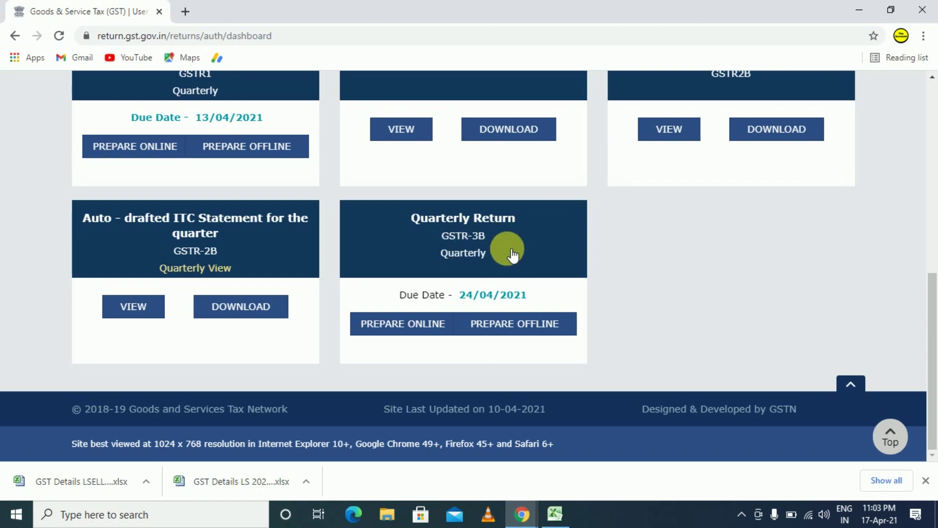
left_click(401, 333)
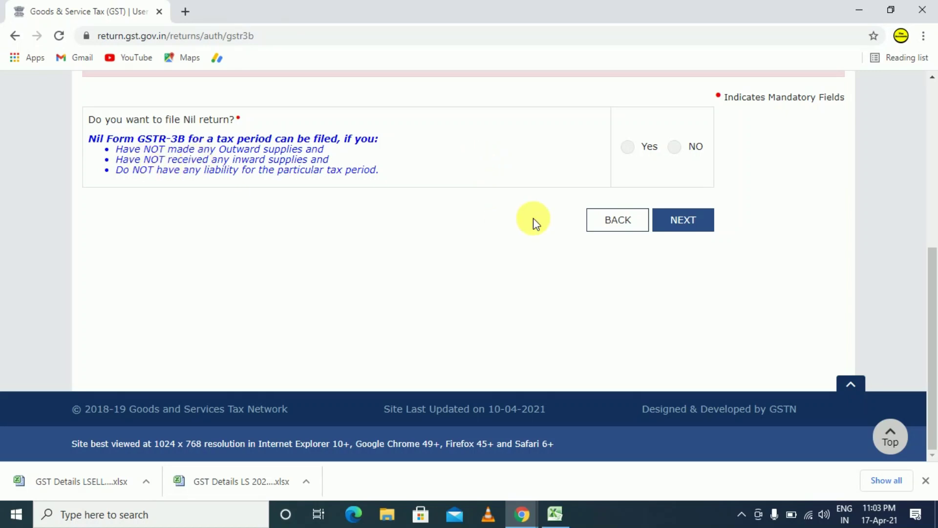
Answer No to filing a Nil return, dismiss the system summary, and open table 3.1.
left_click(681, 149)
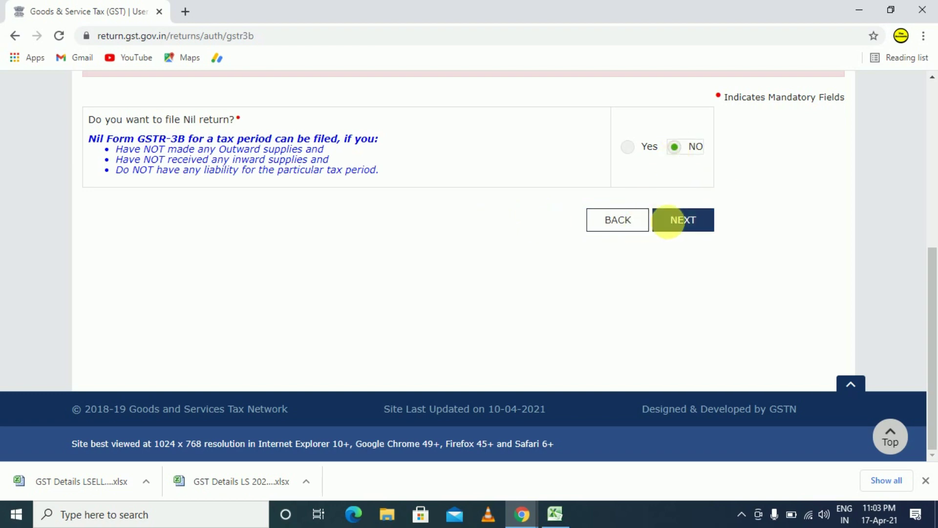
left_click(692, 225)
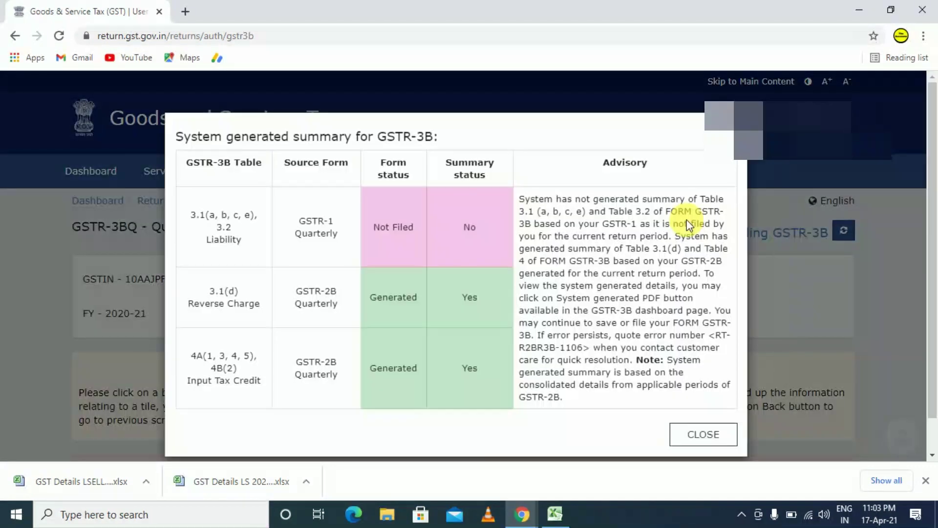
scroll(689, 225, "down", 1)
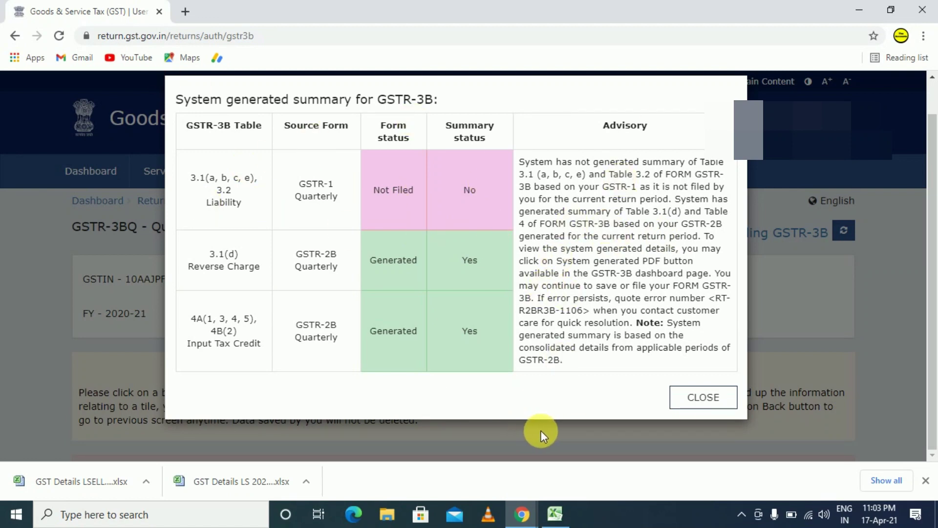
left_click(698, 404)
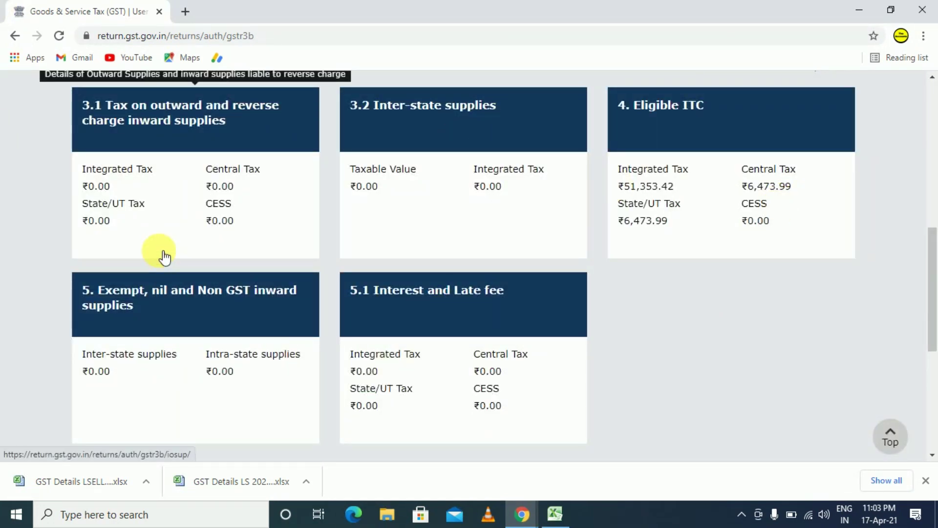
scroll(164, 255, "down", 5)
scroll(195, 253, "up", 6)
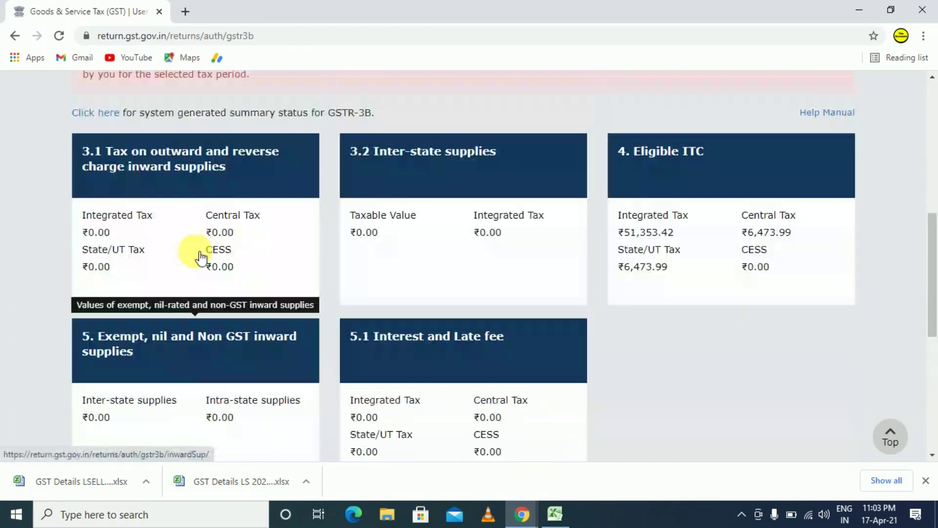
scroll(200, 257, "up", 1)
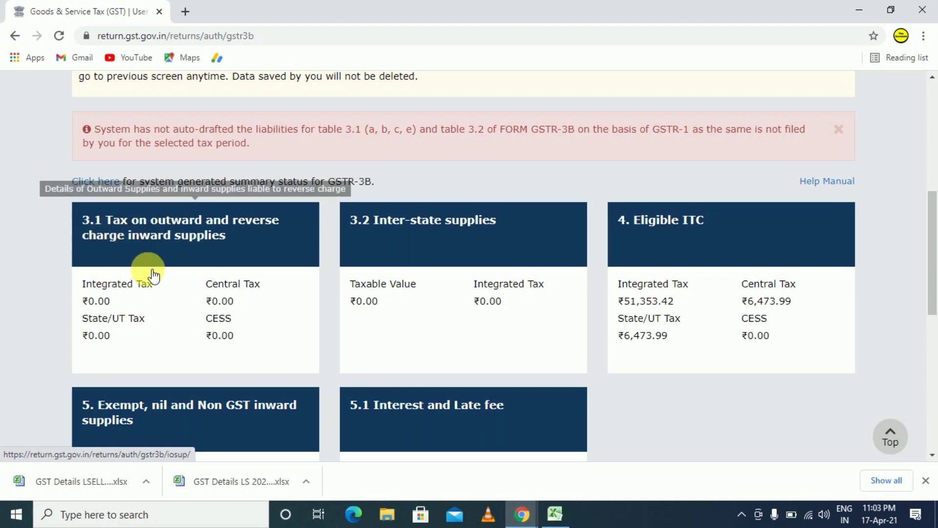
left_click(183, 296)
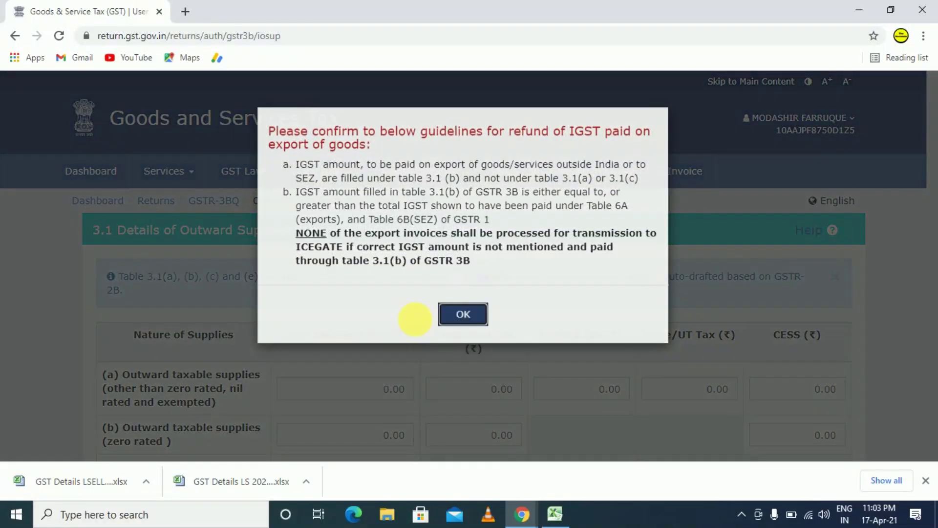
Dismiss the IGST refund notice and enter 2,64,547 as row (a) total taxable value.
left_click(460, 309)
scroll(331, 304, "down", 3)
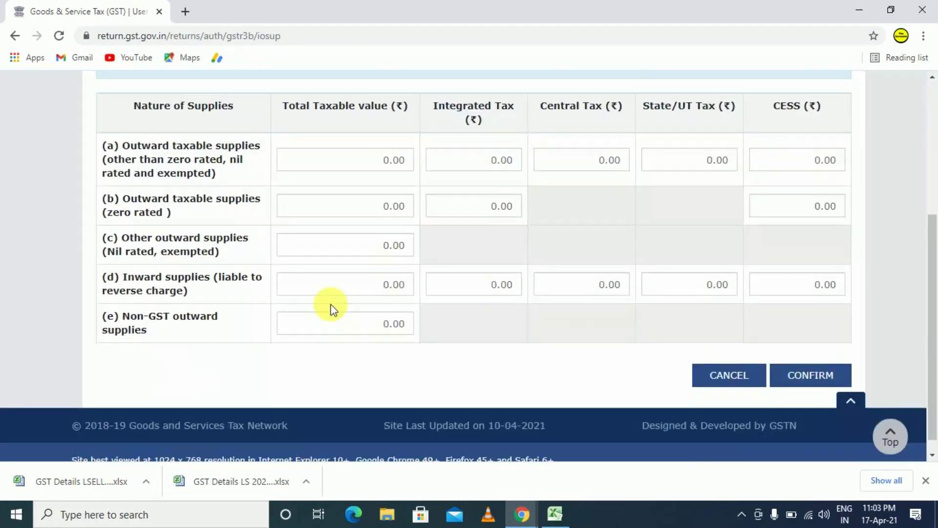
left_click(114, 160)
left_click_drag(107, 159, 192, 169)
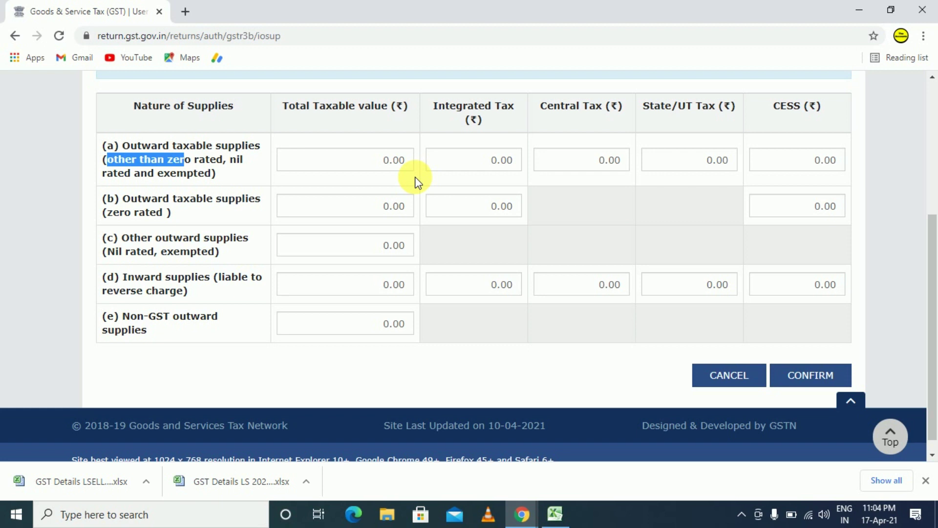
left_click(401, 167)
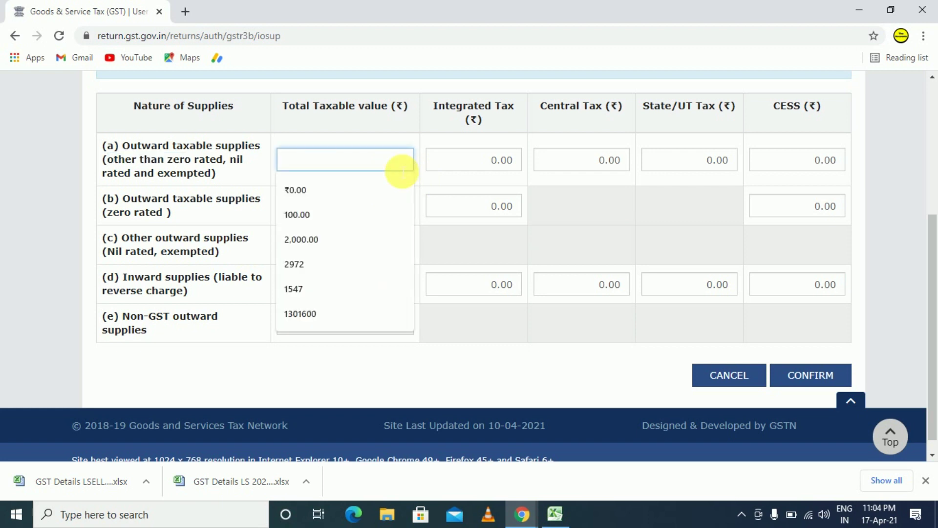
left_click(478, 163)
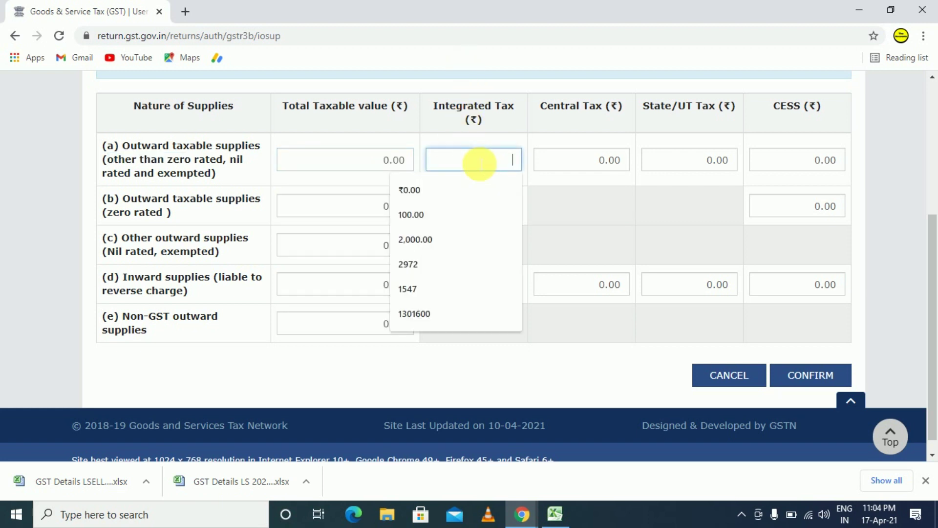
left_click(567, 164)
left_click(682, 163)
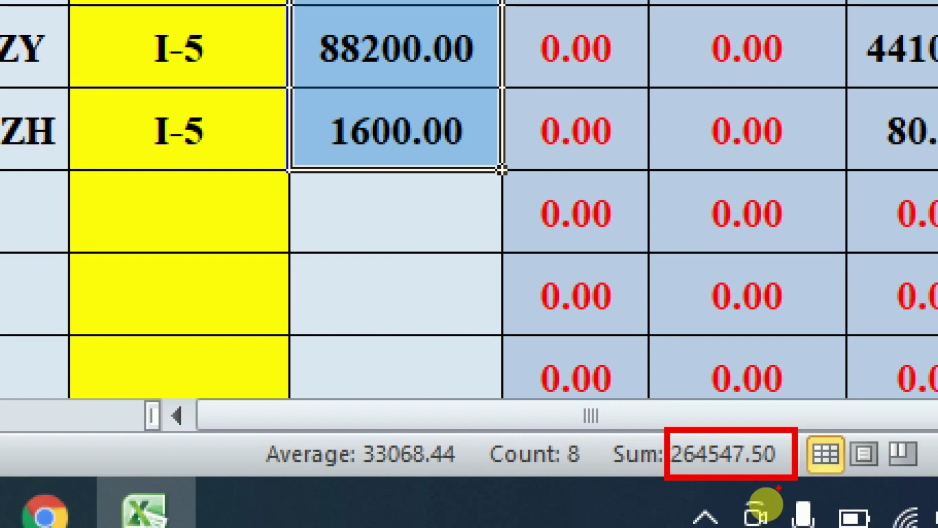
key("alt+Tab")
key("alt+Tab")
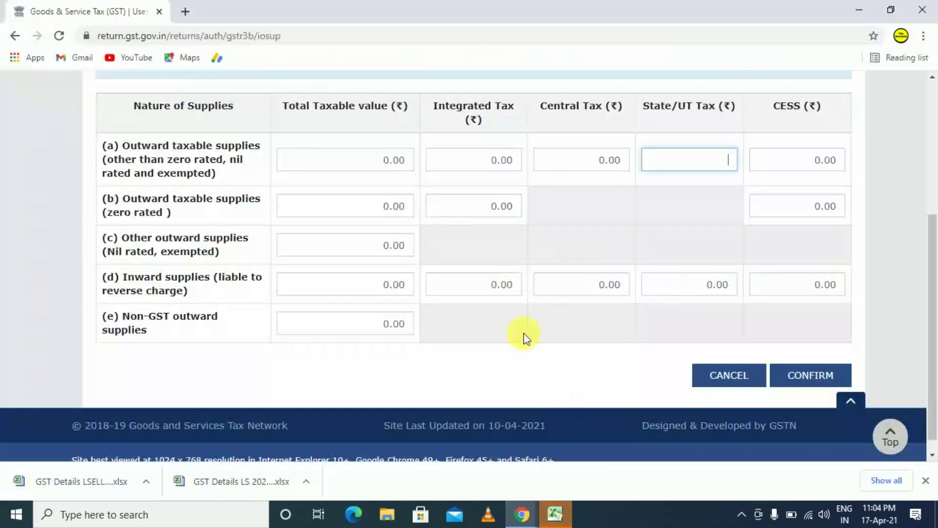
left_click(406, 168)
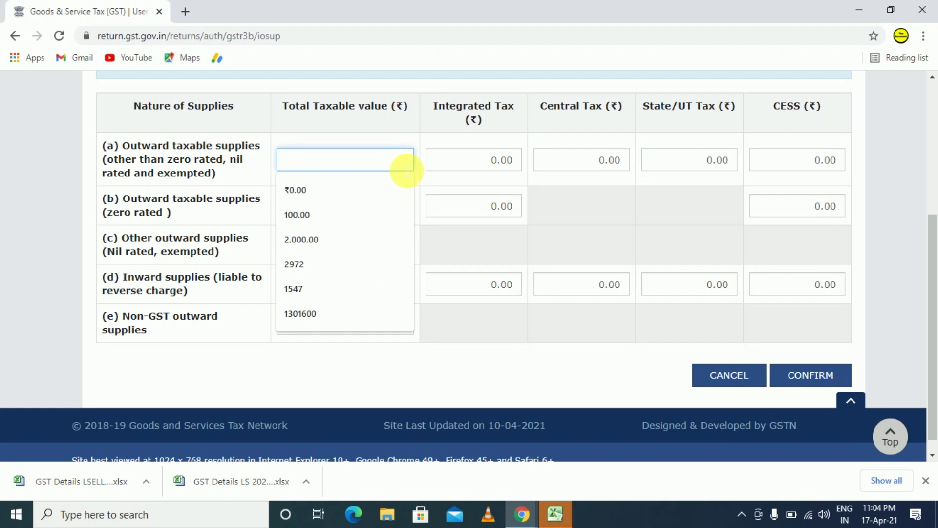
type("264")
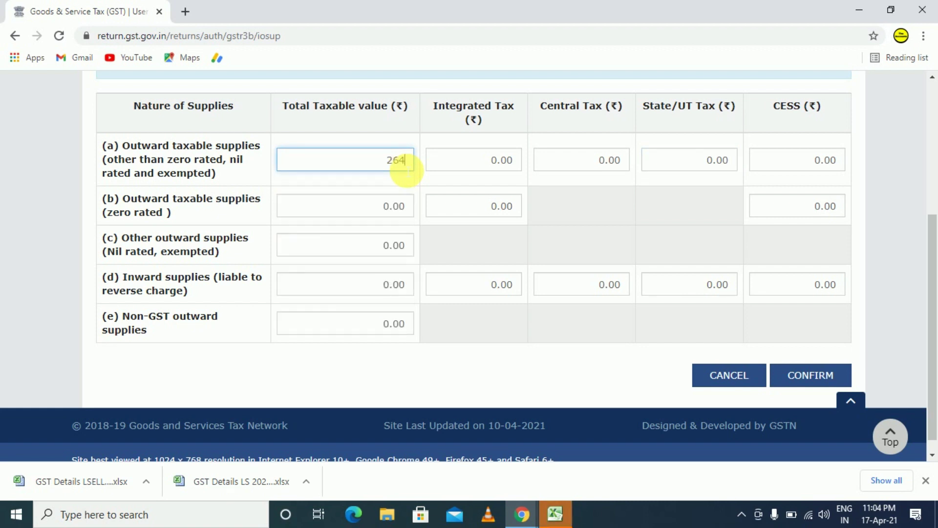
type("547")
key("Tab")
Total the IGST column of the Excel sales sheet, giving 13227.38.
key("alt+Tab")
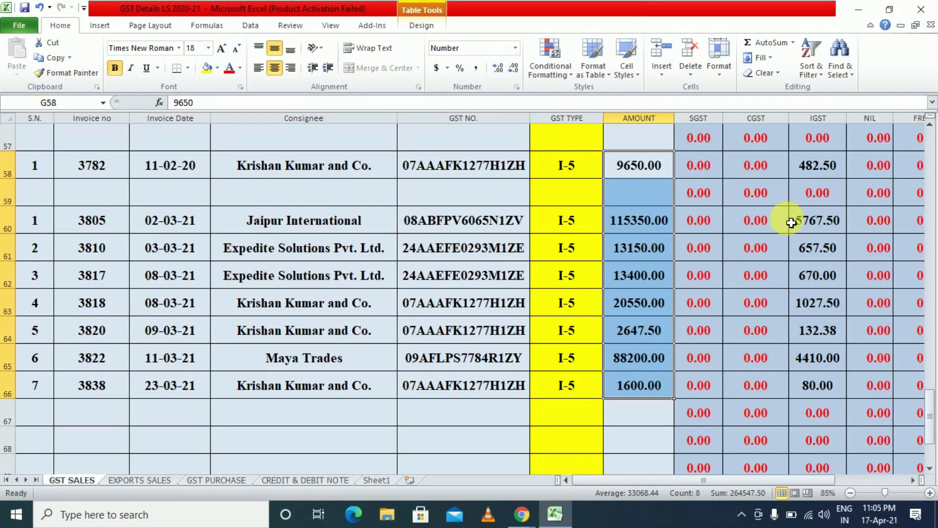
left_click_drag(818, 165, 817, 385)
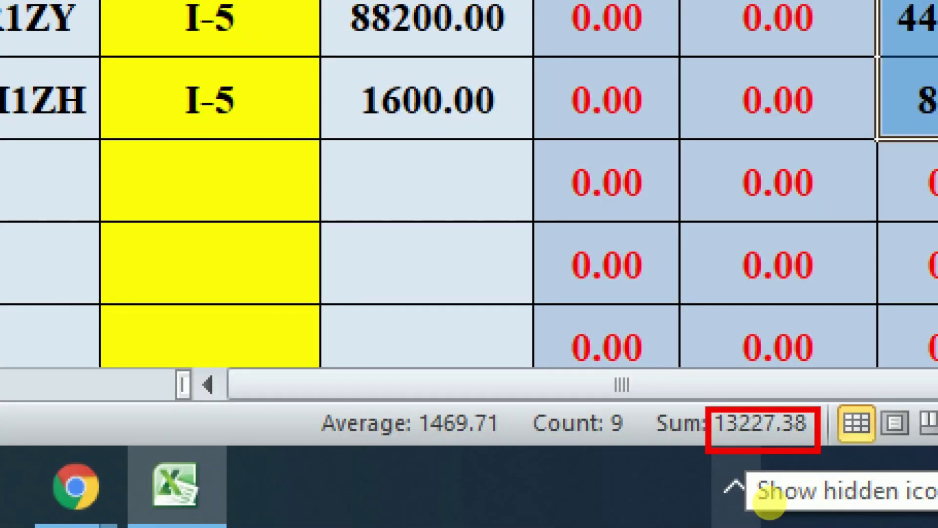
key("alt+Tab")
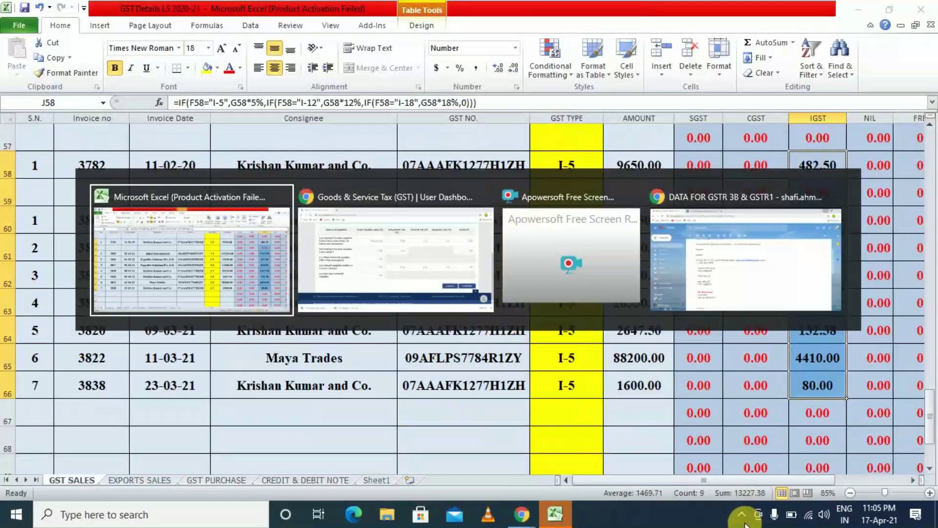
key("alt+Tab")
Enter 13,227 as row (a) integrated tax, leaving central and state/UT tax at 0.00.
type("13")
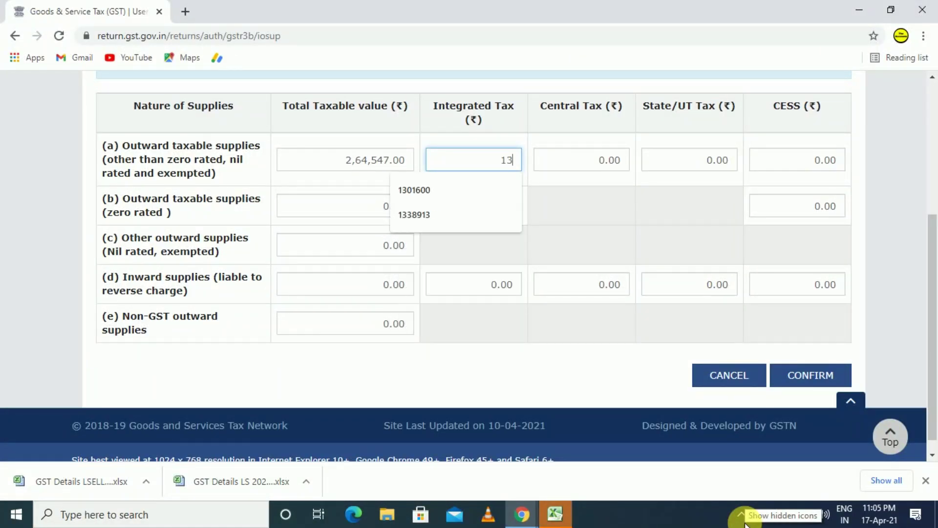
type(",227")
key("Tab")
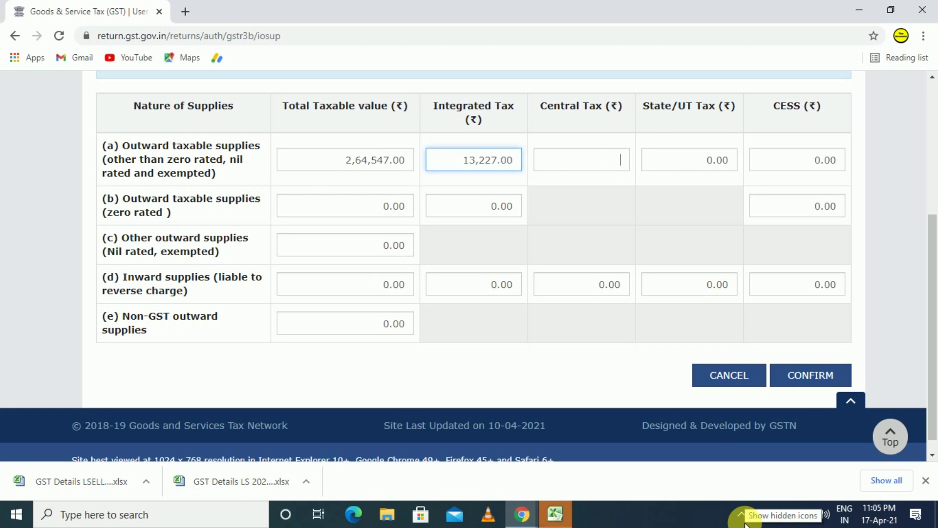
key("Tab")
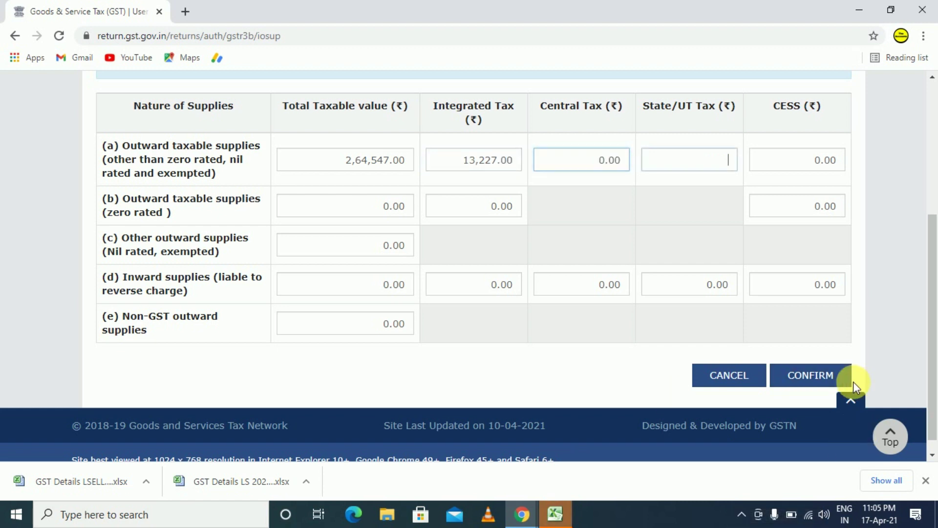
key("Tab")
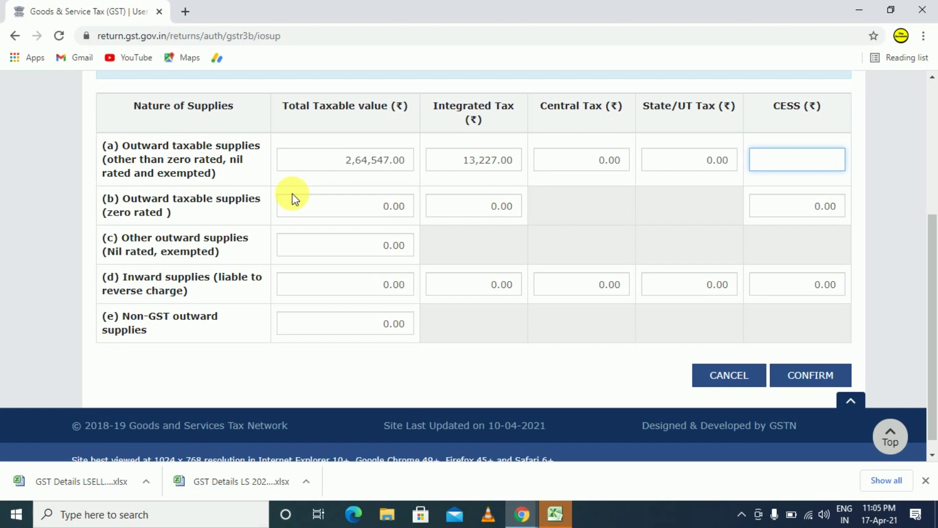
left_click(381, 208)
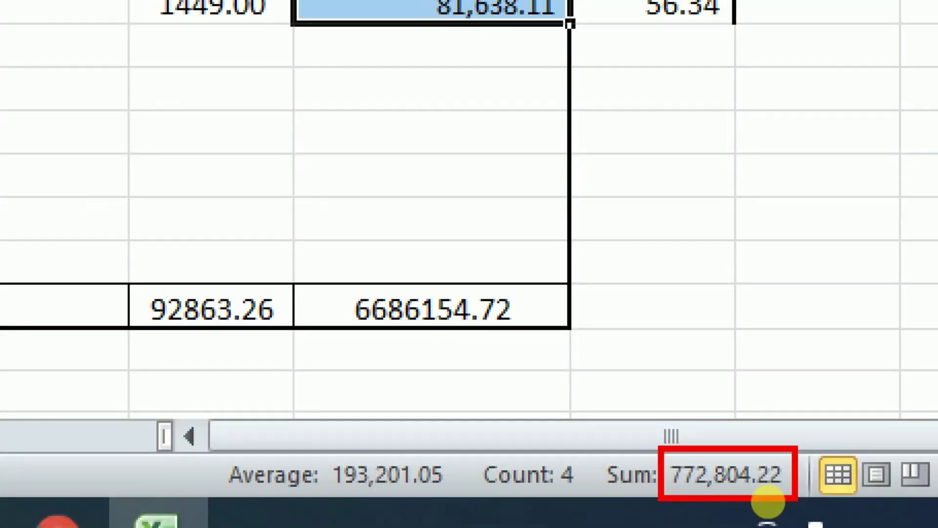
Enter 7,72,804 as row (b) zero-rated taxable value, with integrated tax left at 0.00.
key("alt+Tab")
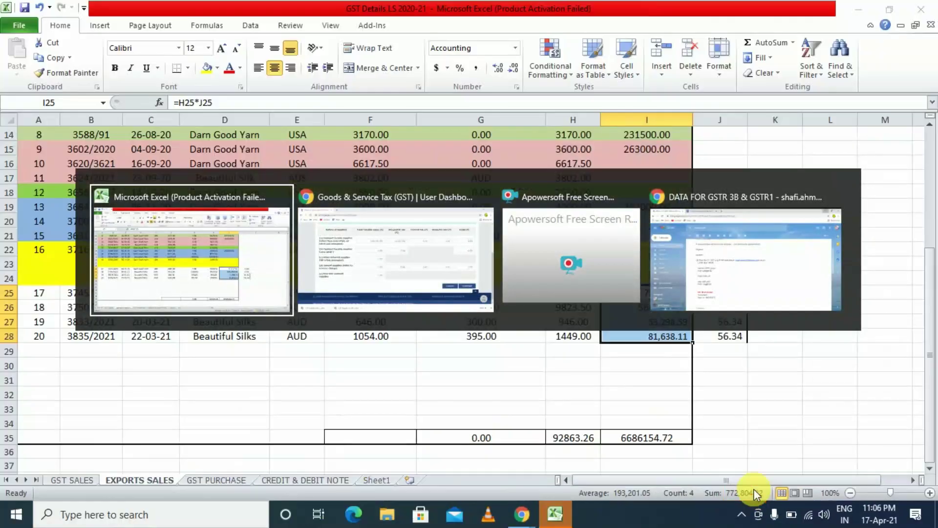
key("alt+Tab")
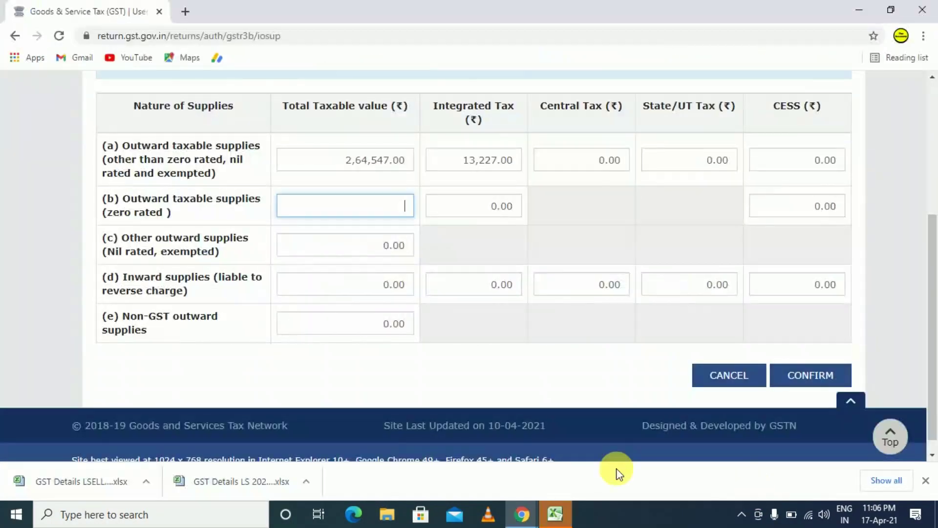
type("772804")
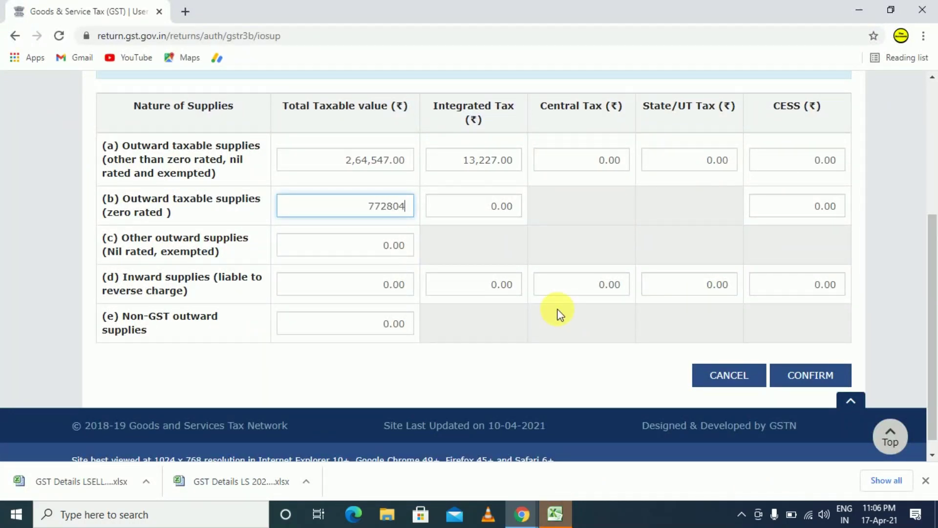
key("Tab")
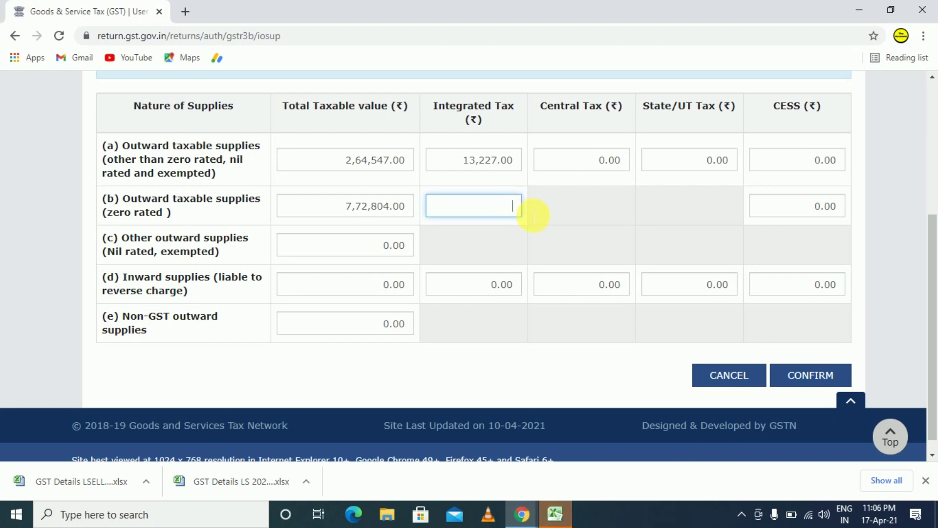
left_click(452, 250)
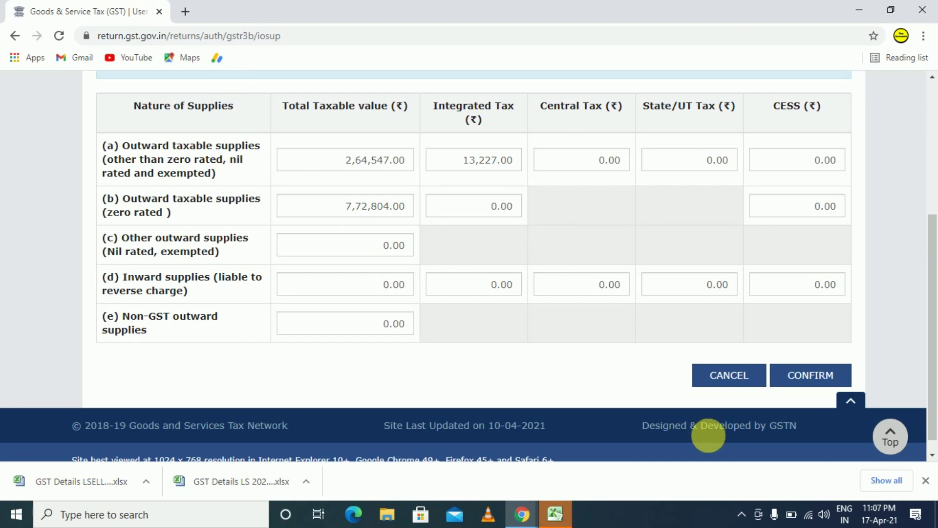
Confirm the table 3.1 entries, save the GSTR-3B, and open the 4. Eligible ITC tile.
left_click(810, 376)
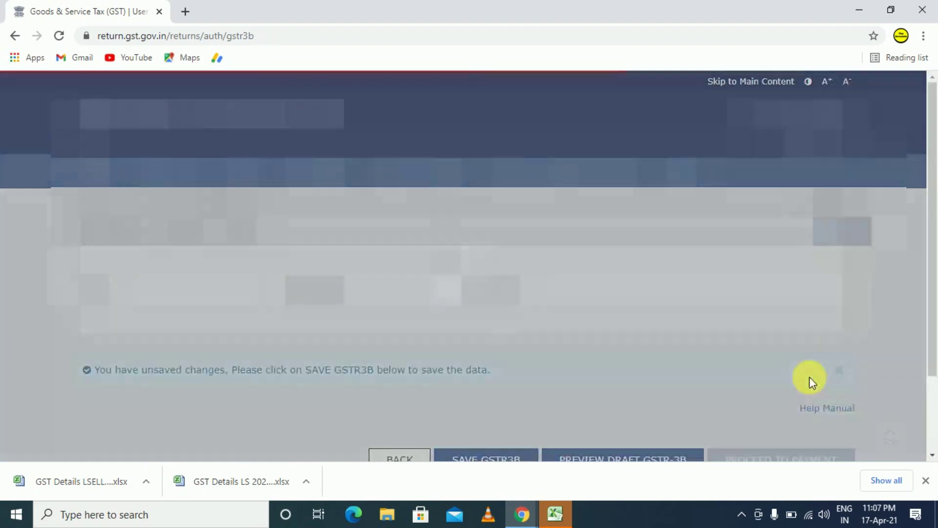
scroll(638, 324, "down", 5)
scroll(638, 323, "down", 10)
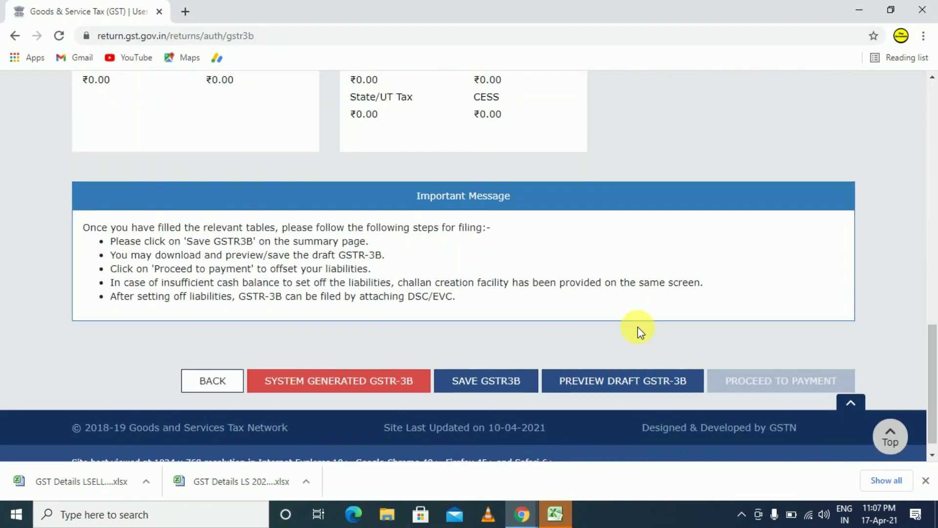
left_click(496, 374)
scroll(514, 362, "down", 7)
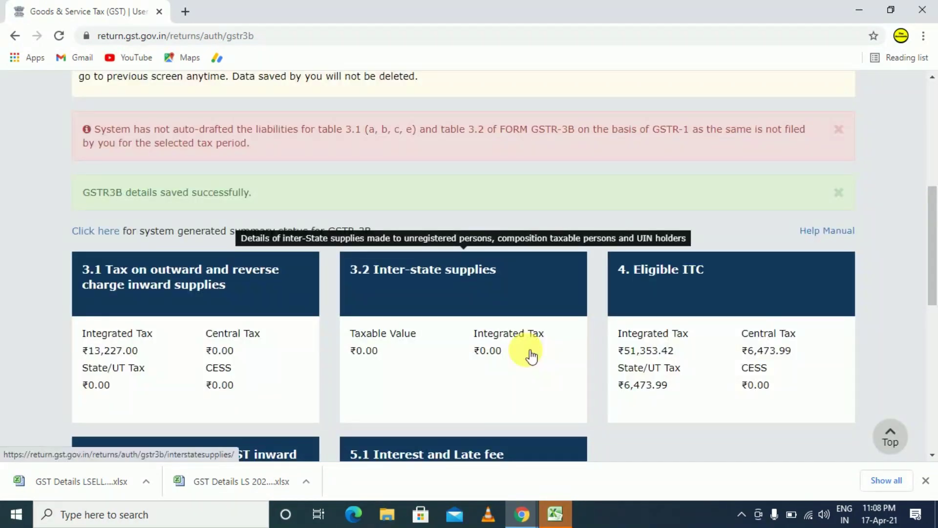
scroll(532, 355, "down", 2)
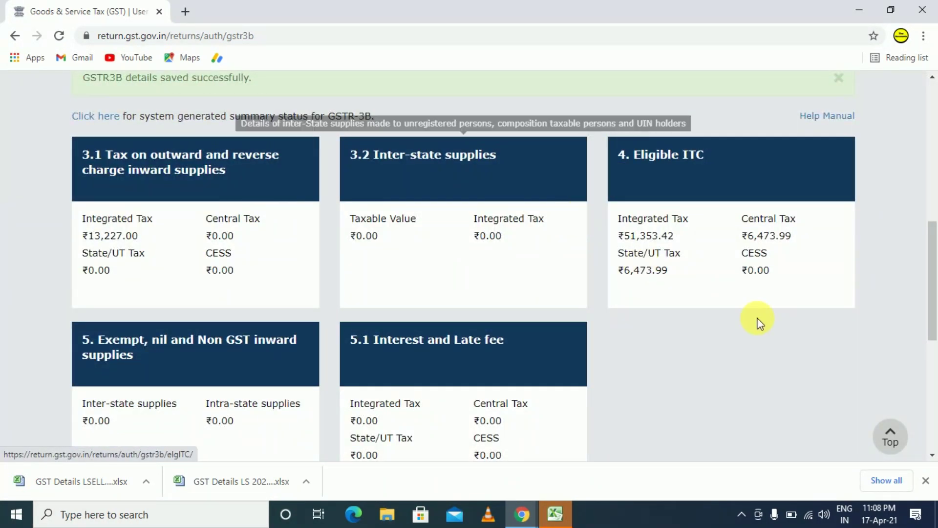
left_click(706, 229)
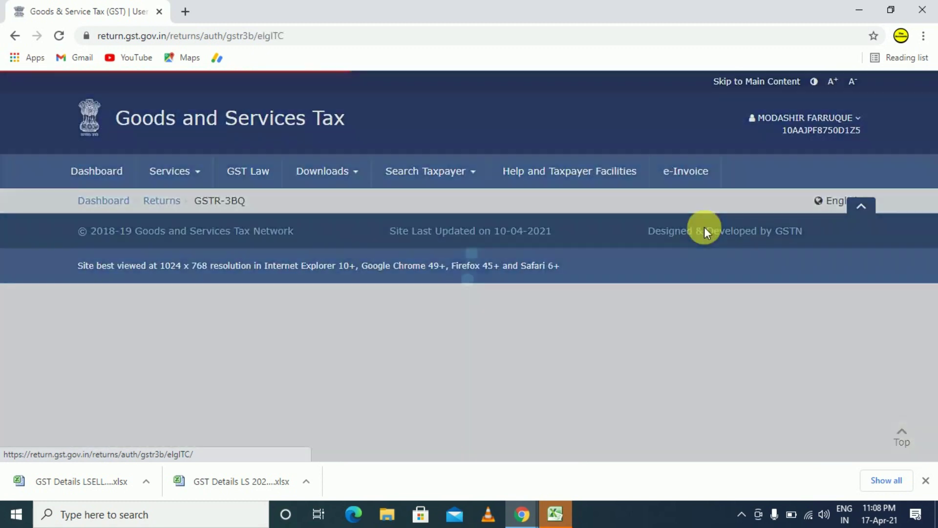
Change All other ITC central and state/UT tax to 4,544.00 each.
scroll(632, 307, "down", 7)
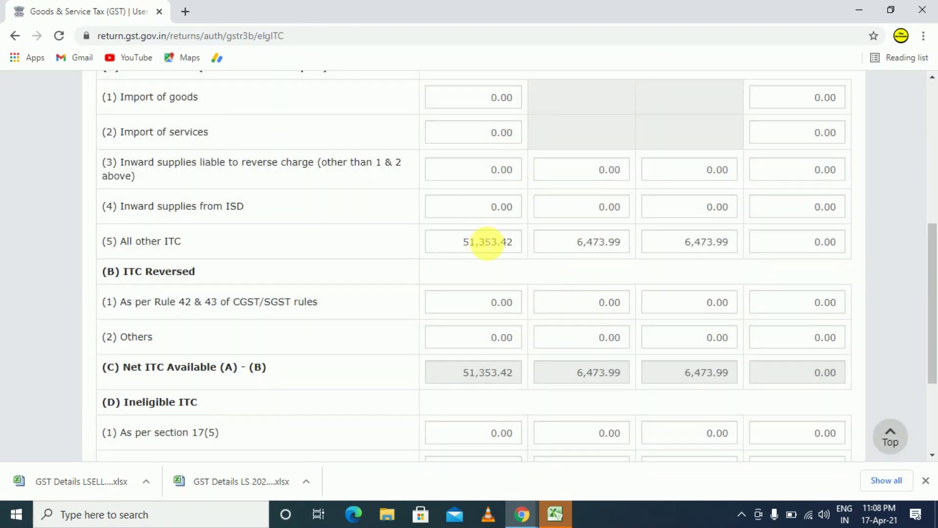
mouse_move(488, 243)
left_click(482, 248)
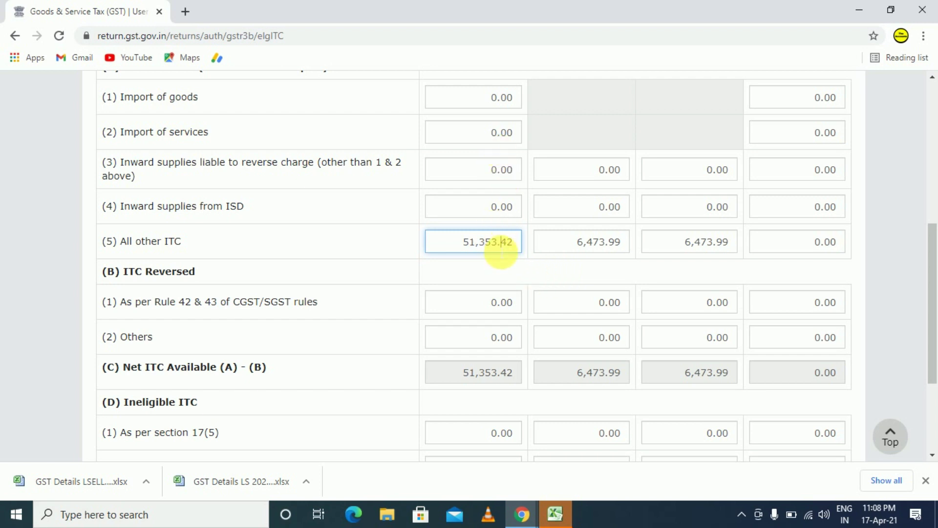
mouse_move(501, 255)
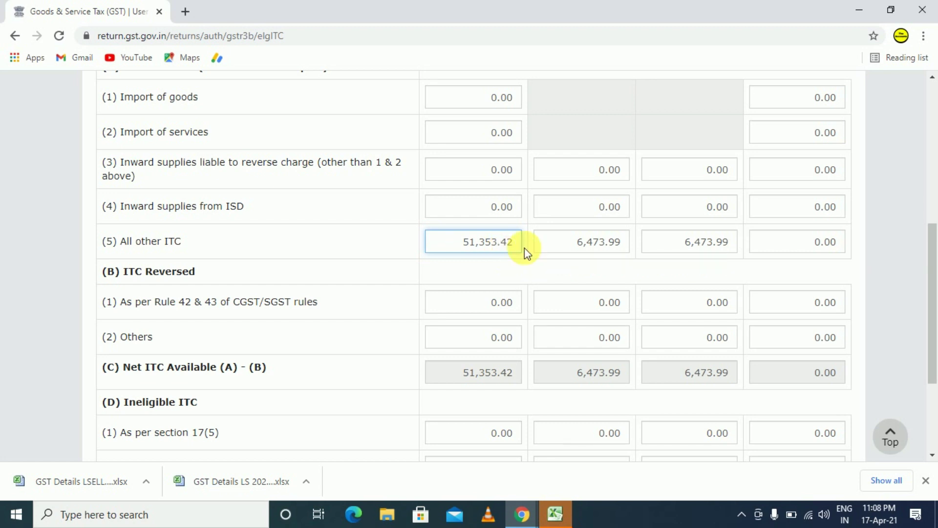
key("Tab")
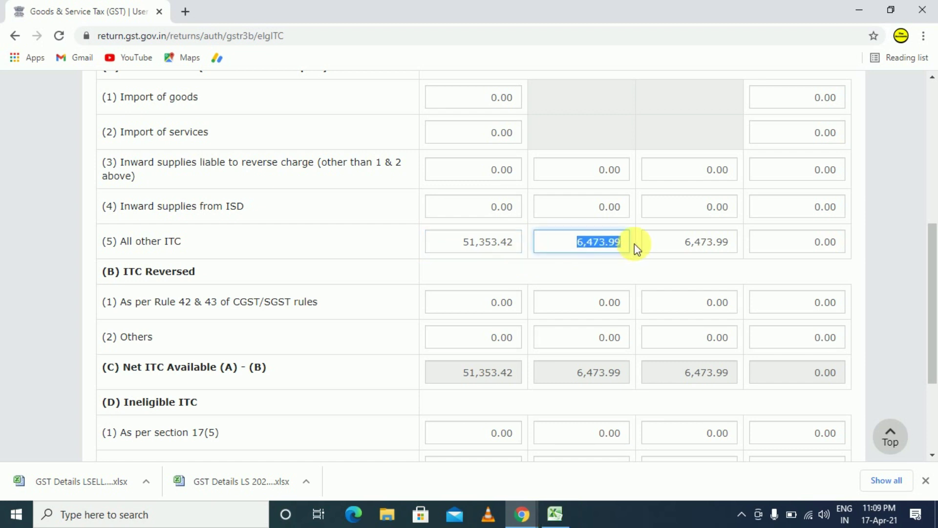
type("4544")
key("Tab")
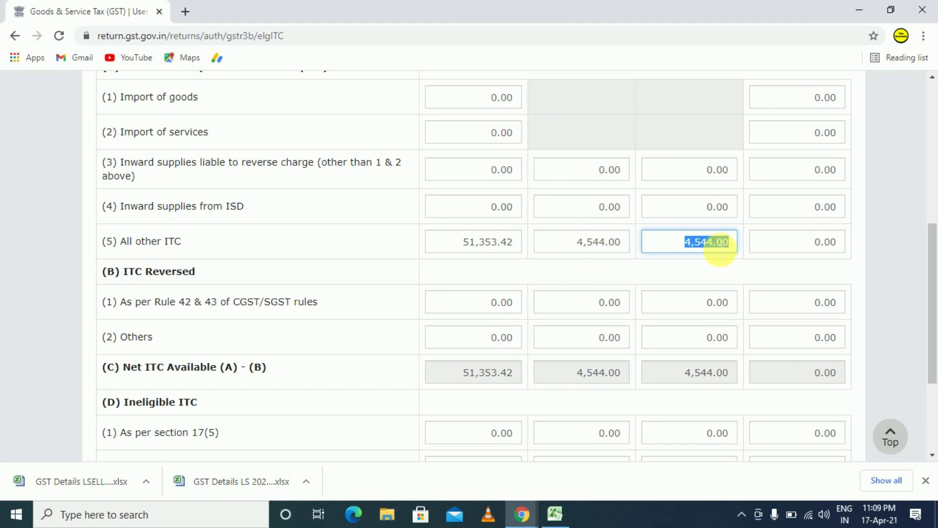
left_click(720, 247)
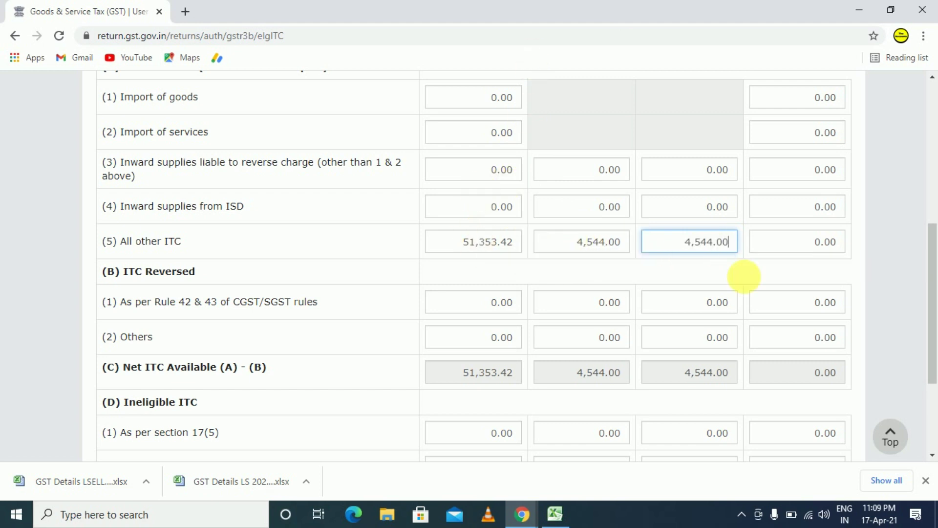
left_click(876, 274)
Confirm the Eligible ITC figures and save the GSTR-3B.
scroll(883, 274, "down", 3)
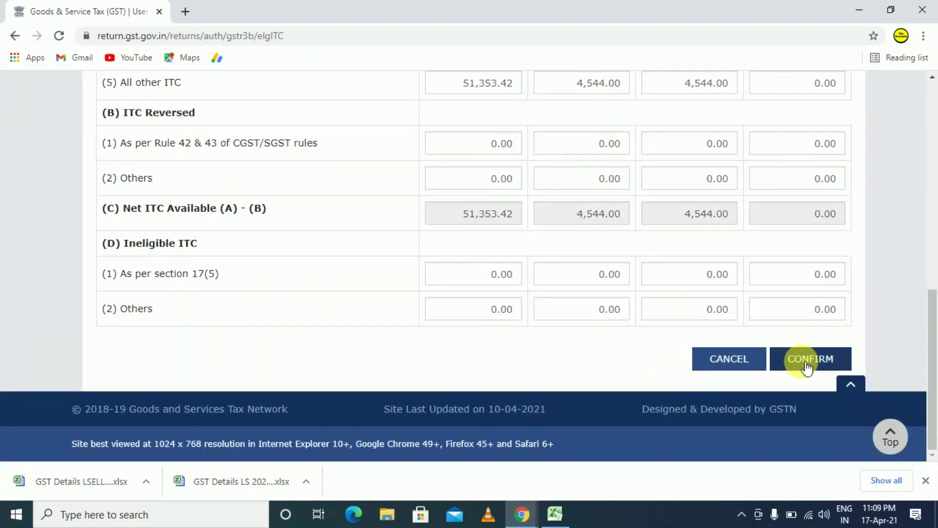
left_click(806, 365)
scroll(593, 289, "down", 10)
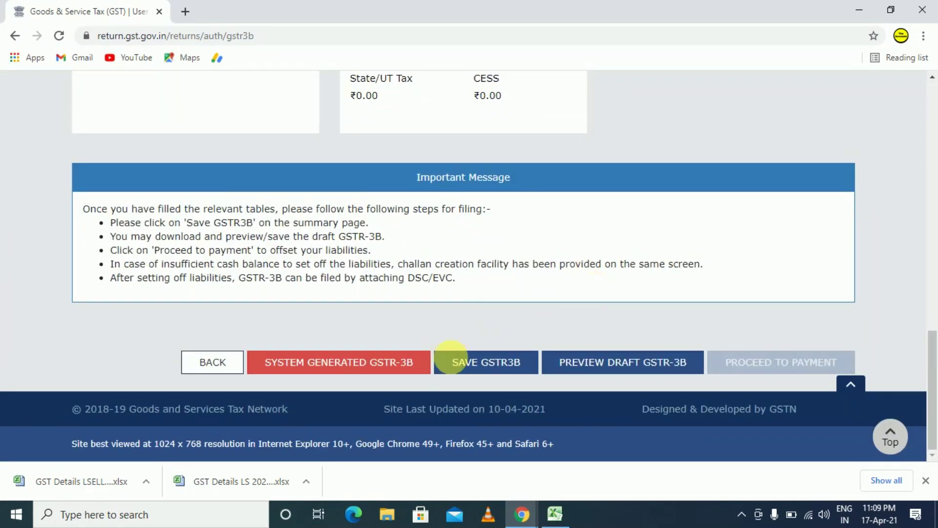
left_click(477, 366)
scroll(540, 314, "down", 8)
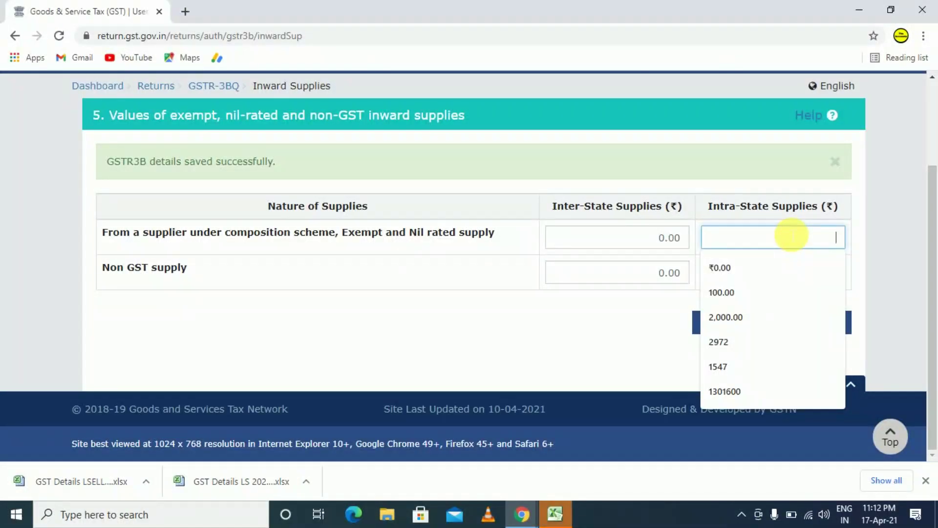
Enter ₹11,35,315 as intra-state exempt/nil-rated inward supplies in table 5, confirm, and save GSTR-3B.
type("11,35,315")
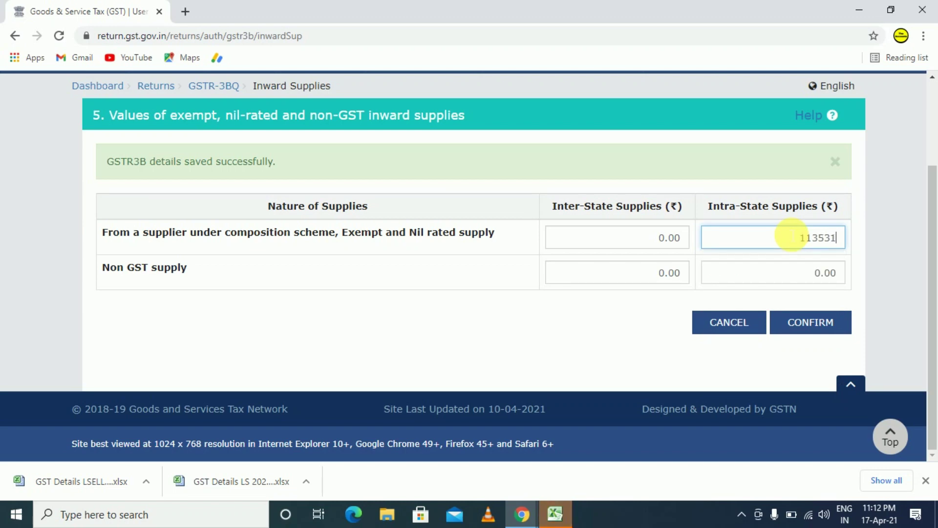
key("Tab")
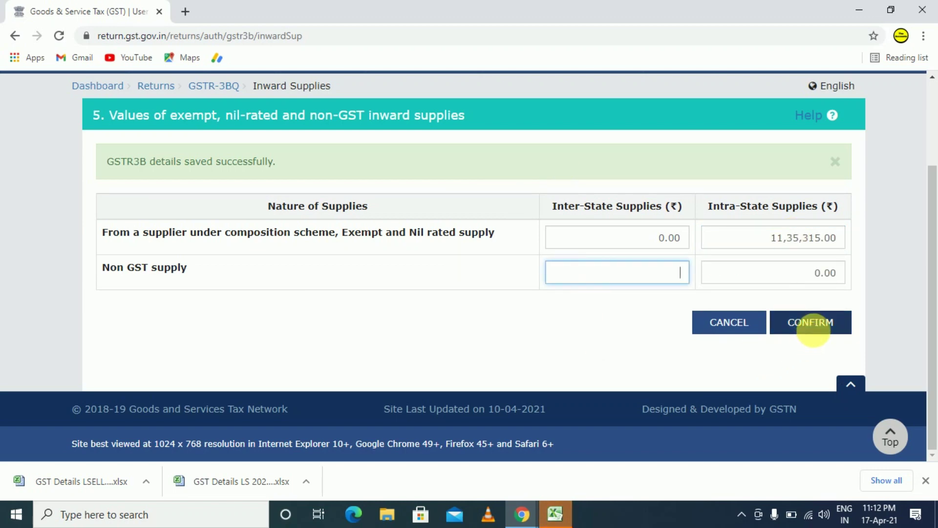
left_click(810, 322)
left_click(484, 364)
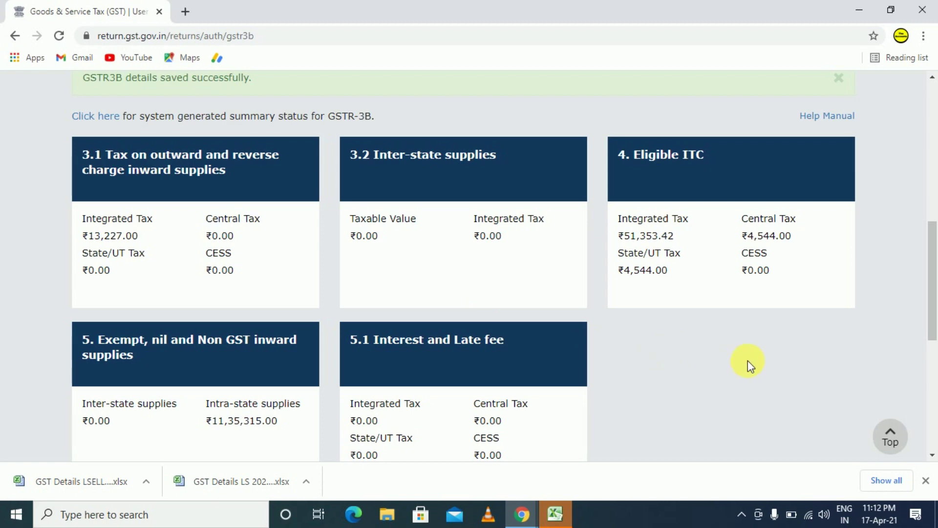
Proceed from the GSTR-3B summary to the tax payment page.
scroll(748, 361, "down", 6)
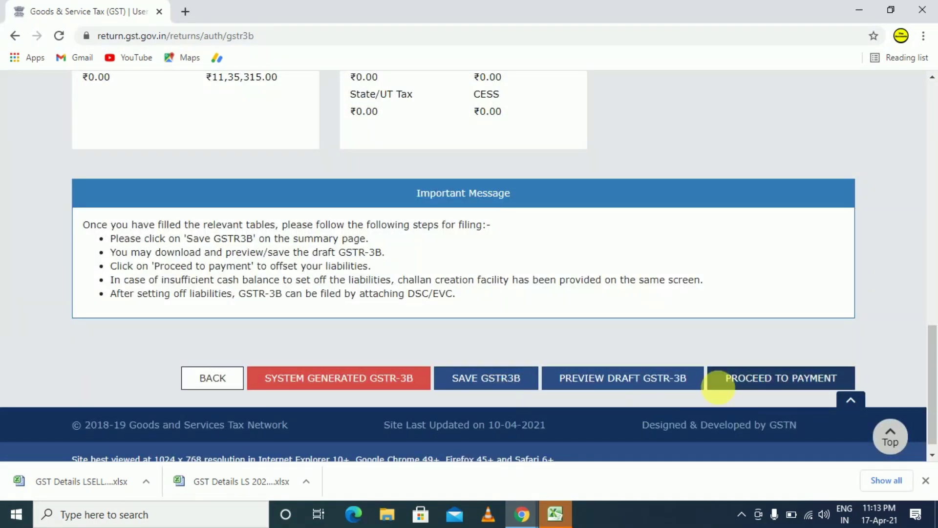
left_click(788, 386)
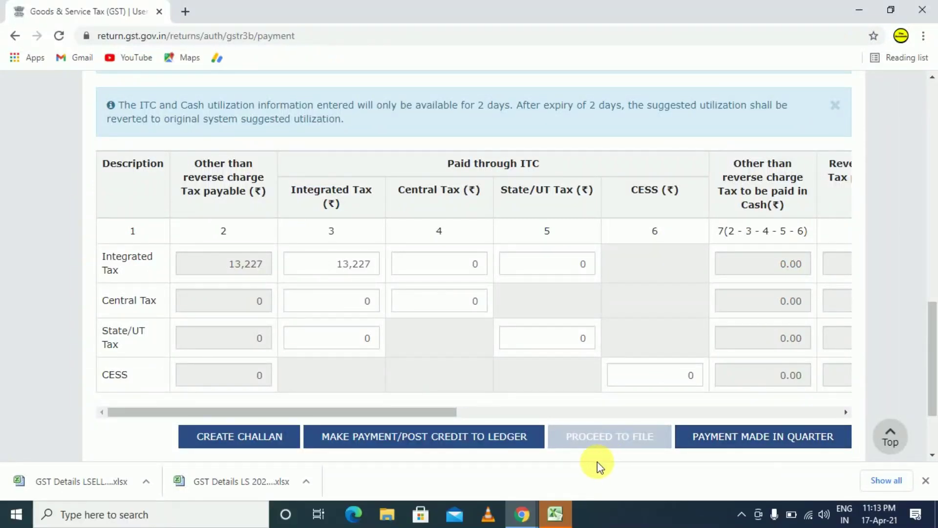
left_click(748, 440)
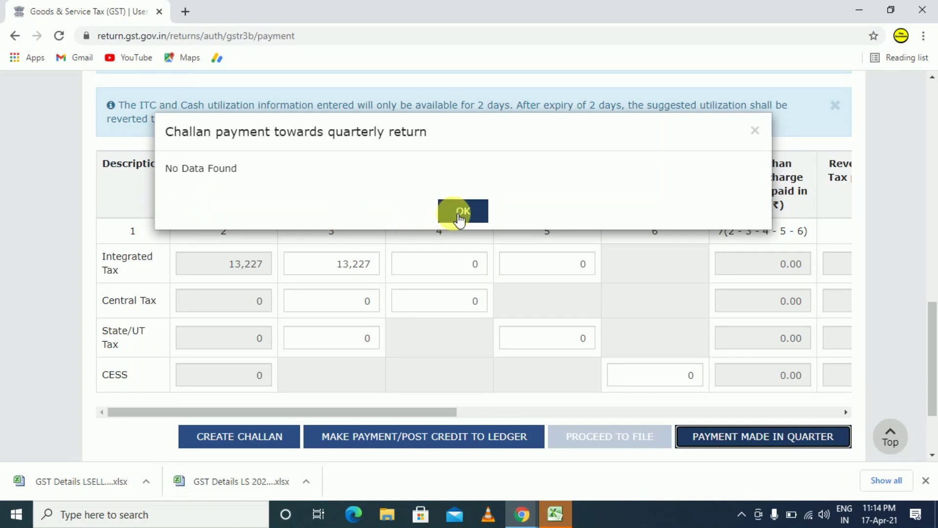
left_click(459, 215)
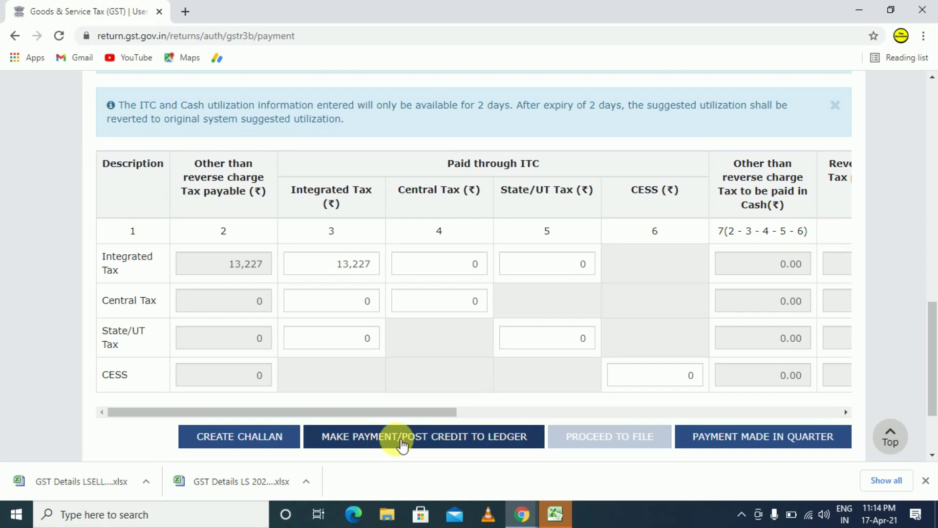
Post credit to ledger, accepting the irreversible ITC utilisation, to offset the ₹13,227 integrated tax.
left_click(401, 442)
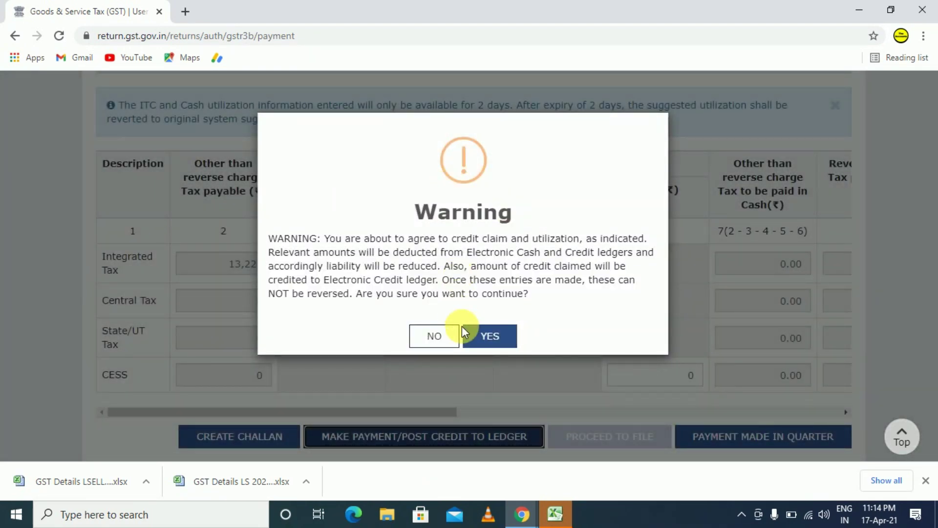
left_click(496, 340)
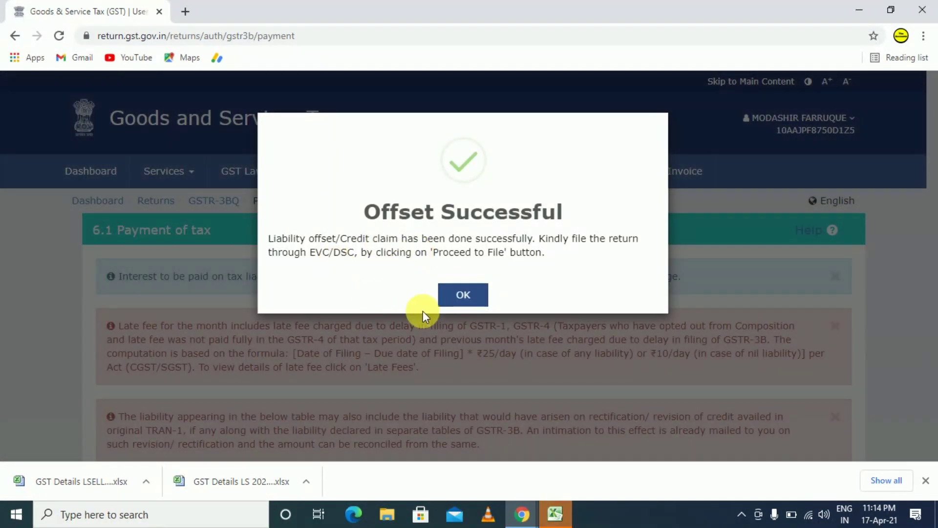
left_click(460, 297)
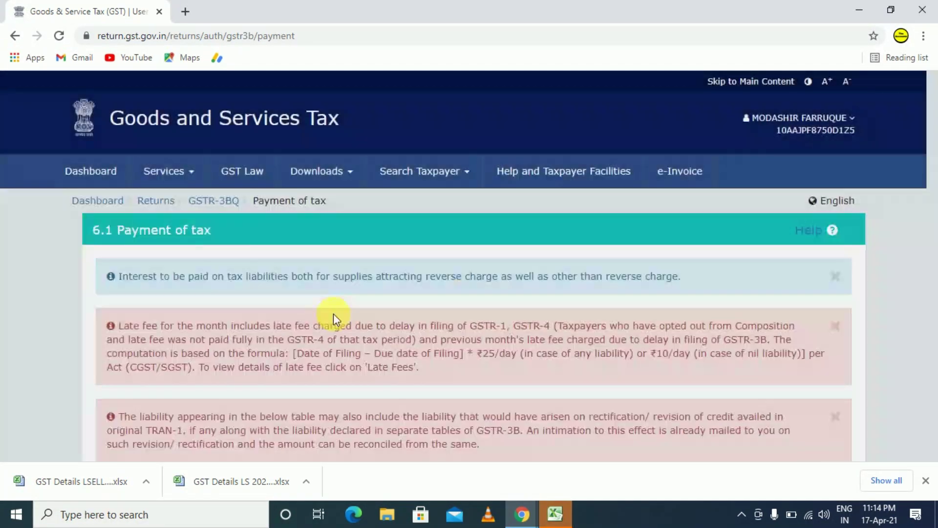
scroll(335, 314, "down", 15)
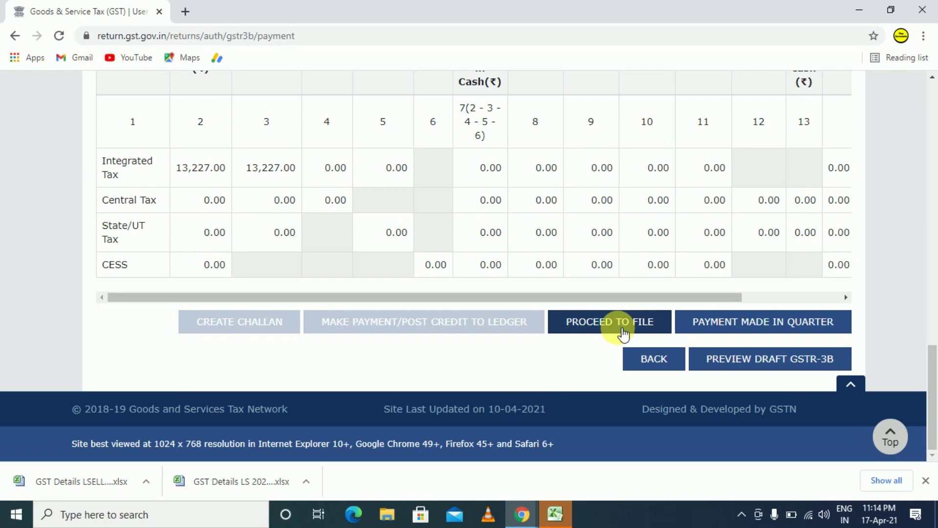
Go to the filing page, tick the declaration, and choose the authorised signatory.
left_click(599, 328)
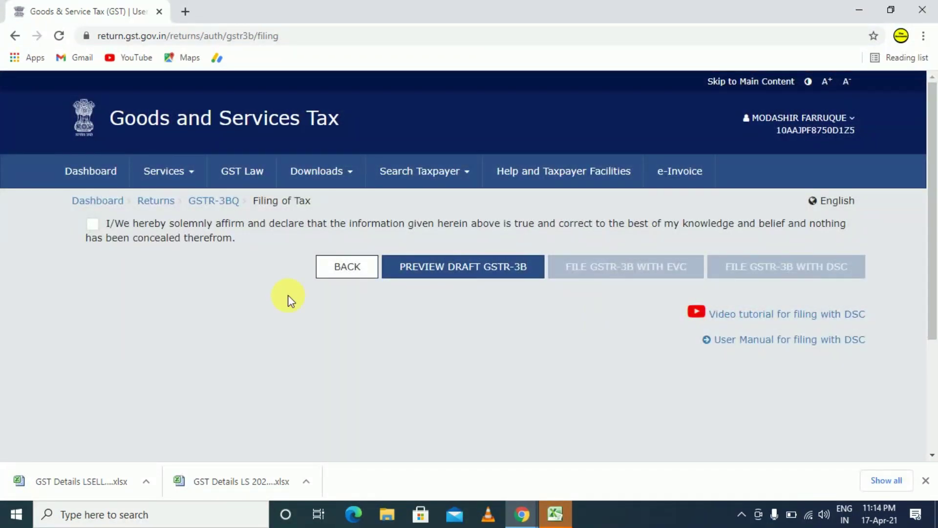
left_click(102, 232)
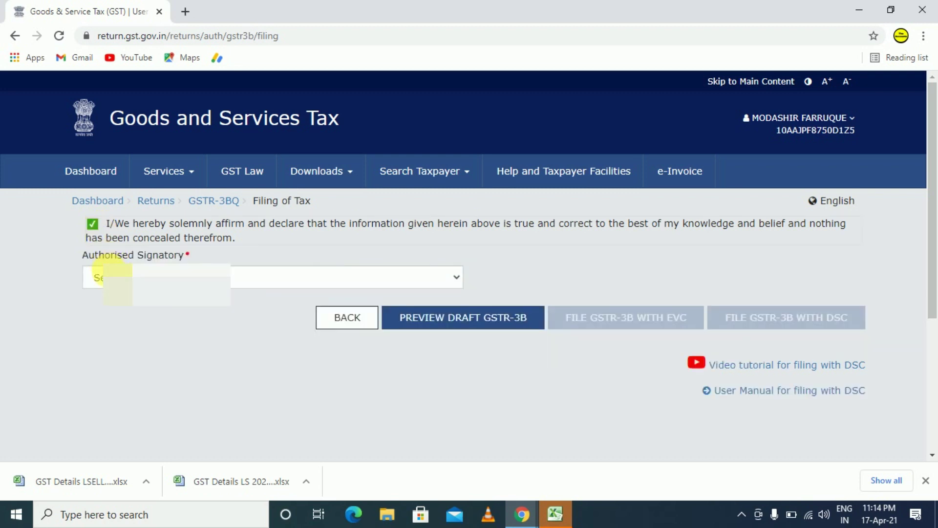
left_click(109, 278)
left_click(107, 307)
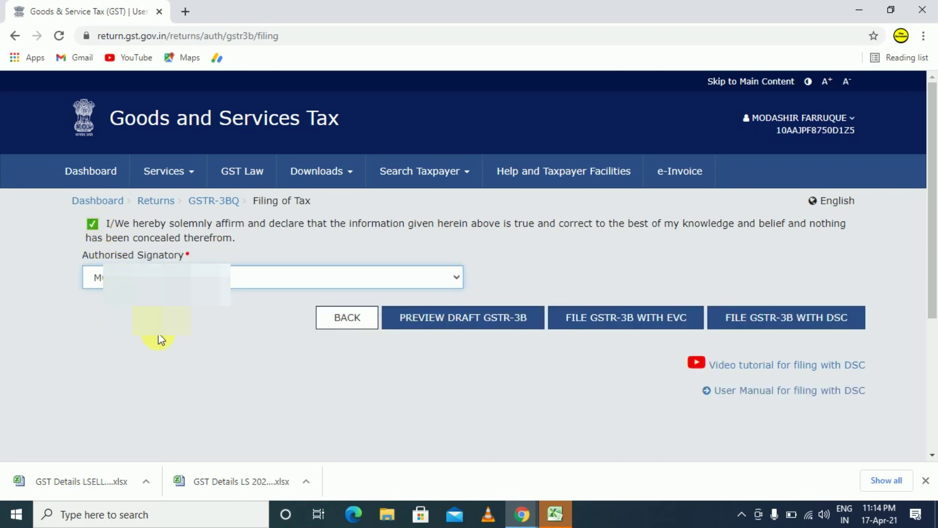